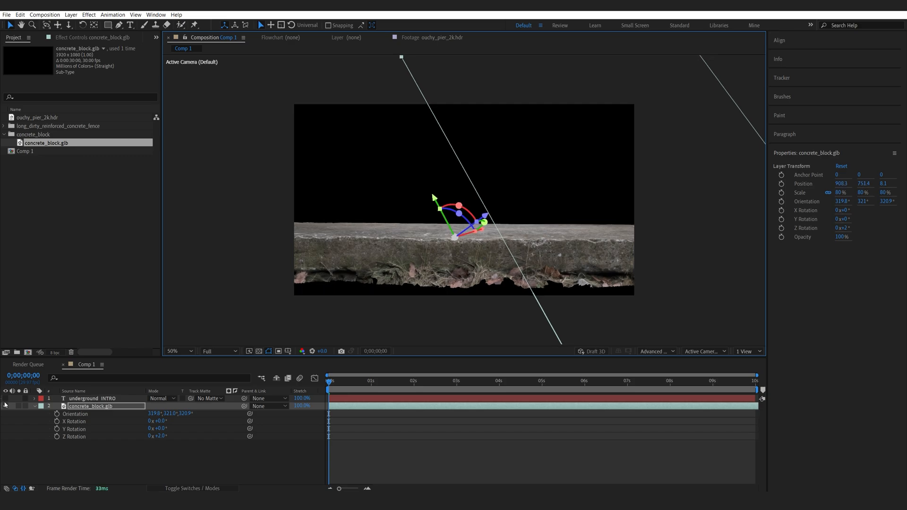
# Show the underground INTRO text layer, make it 3D, and raise it so it stands on the concrete block.
pyautogui.click(5, 399)
pyautogui.click(399, 231)
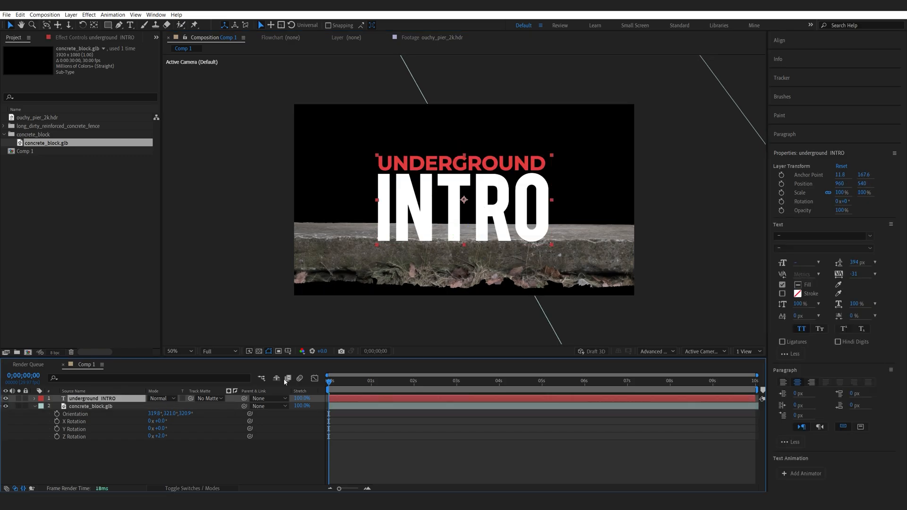
pyautogui.click(192, 488)
pyautogui.click(197, 398)
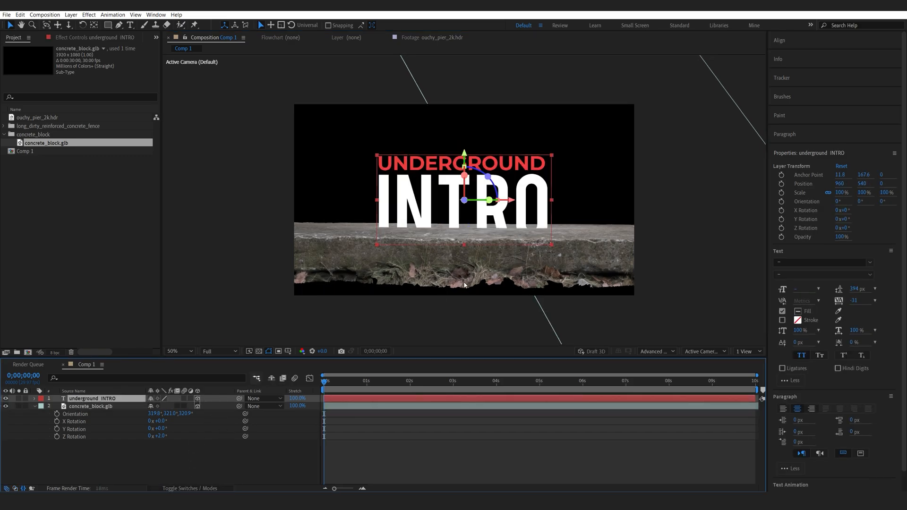
pyautogui.moveTo(428, 215); pyautogui.dragTo(429, 196)
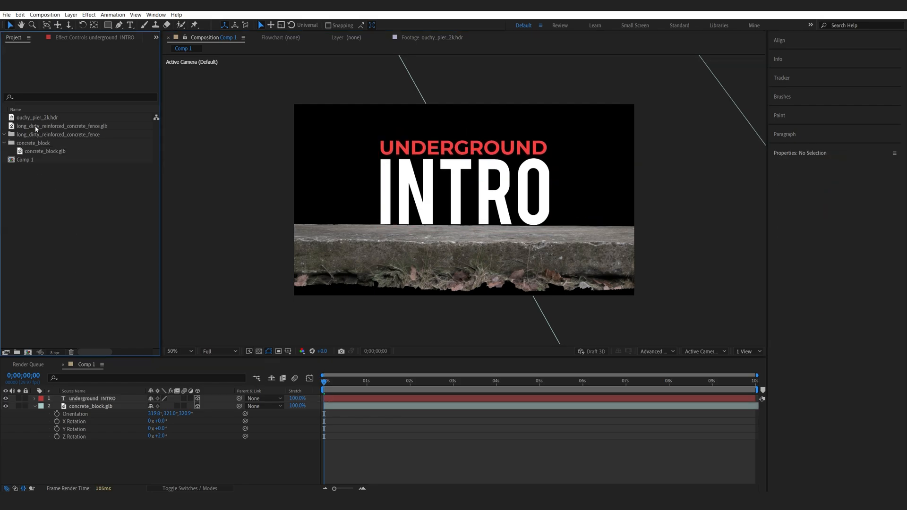
# Add long_dirty_reinforced_concrete_fence.glb as the lowest layer with its default model settings and push it back to Z position 176.
pyautogui.moveTo(36, 128); pyautogui.dragTo(109, 447)
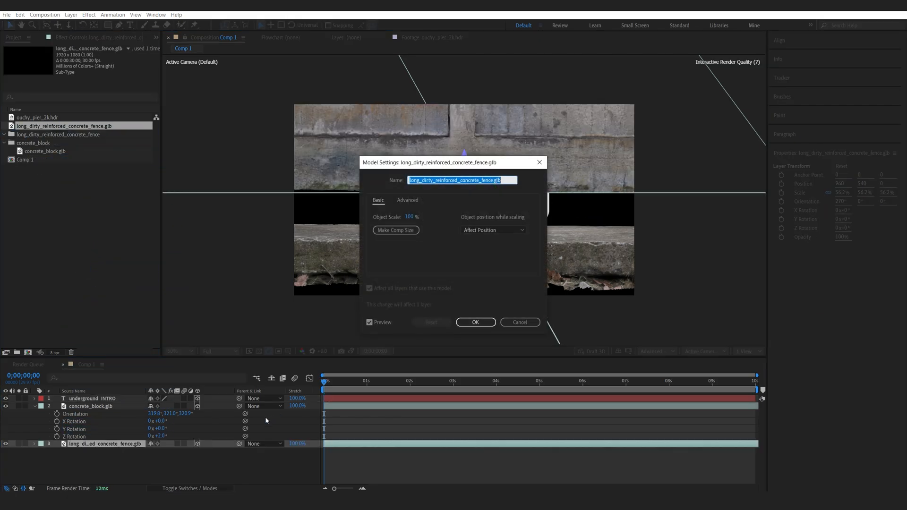
pyautogui.click(475, 322)
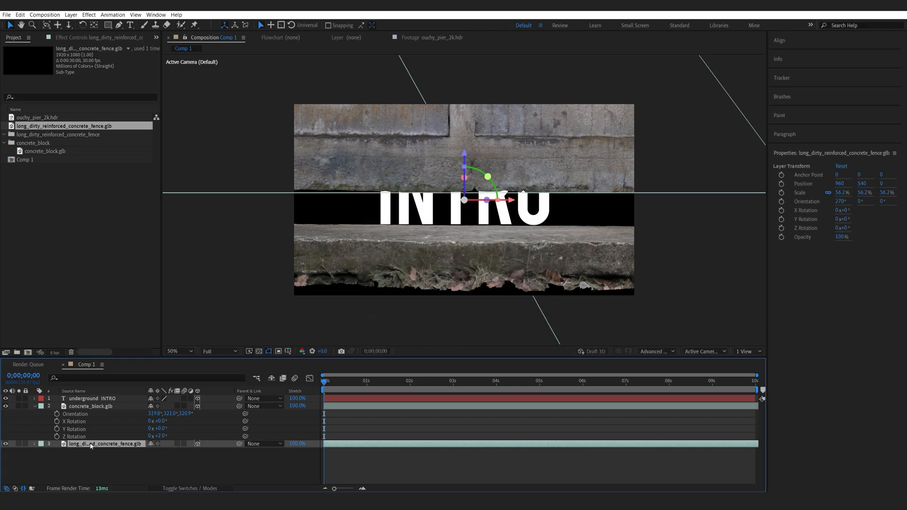
pyautogui.press('p')
pyautogui.moveTo(179, 452); pyautogui.dragTo(261, 452)
# Create a camera and orbit it around the scene to view the text, block and fence from the side.
pyautogui.click(149, 465)
pyautogui.rightClick(148, 464)
pyautogui.moveTo(166, 372)
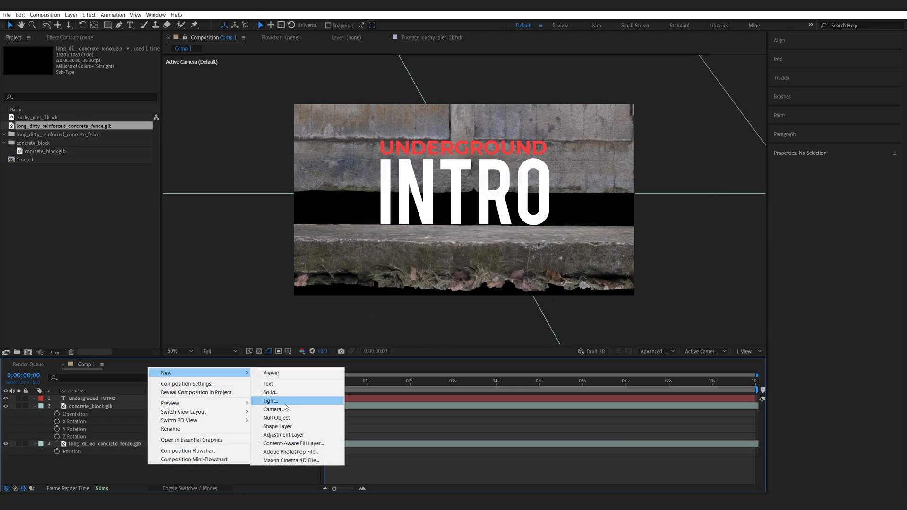
pyautogui.click(283, 410)
pyautogui.click(330, 322)
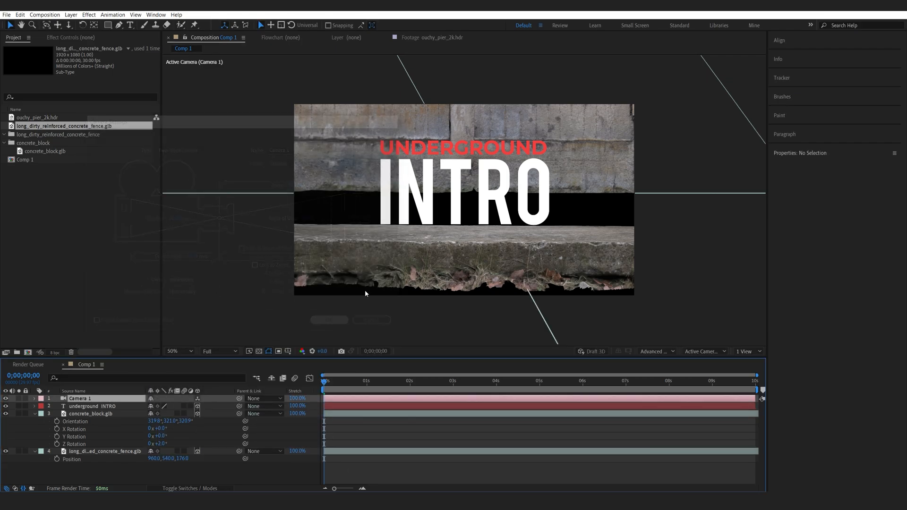
pyautogui.moveTo(372, 223); pyautogui.dragTo(445, 259)
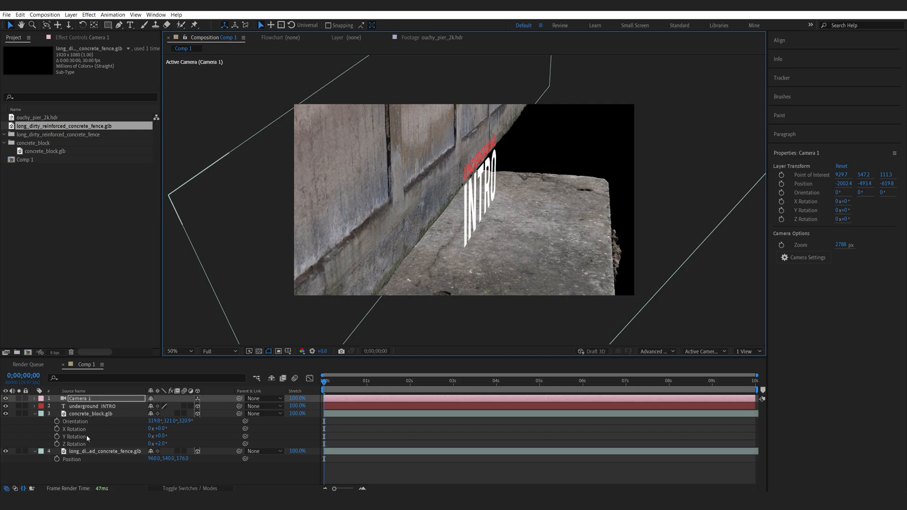
# Move the concrete fence down and back behind the block, to Y 774 and Z 549.
pyautogui.click(81, 451)
pyautogui.moveTo(182, 459); pyautogui.dragTo(280, 450)
# Delete the orbited camera and create a new one with a straight front view.
pyautogui.click(85, 399)
pyautogui.press('Delete')
pyautogui.rightClick(133, 471)
pyautogui.moveTo(146, 374)
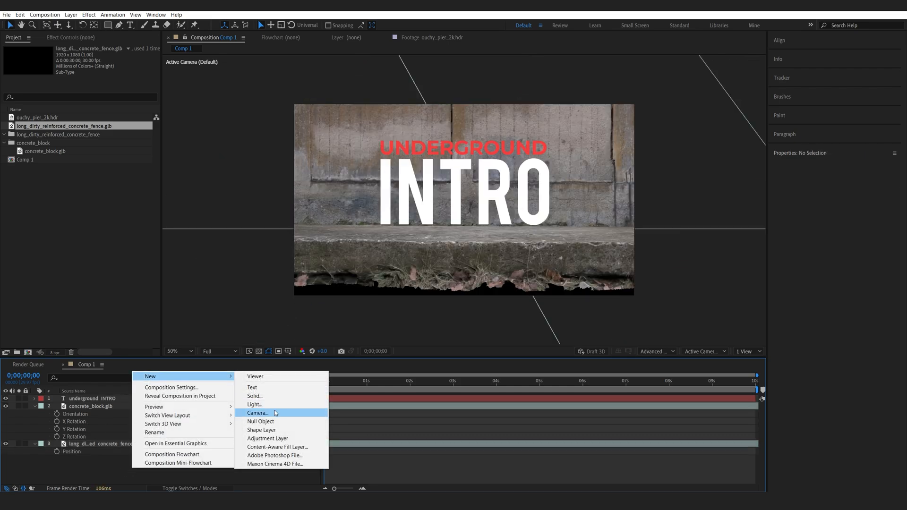
pyautogui.click(263, 411)
pyautogui.click(336, 326)
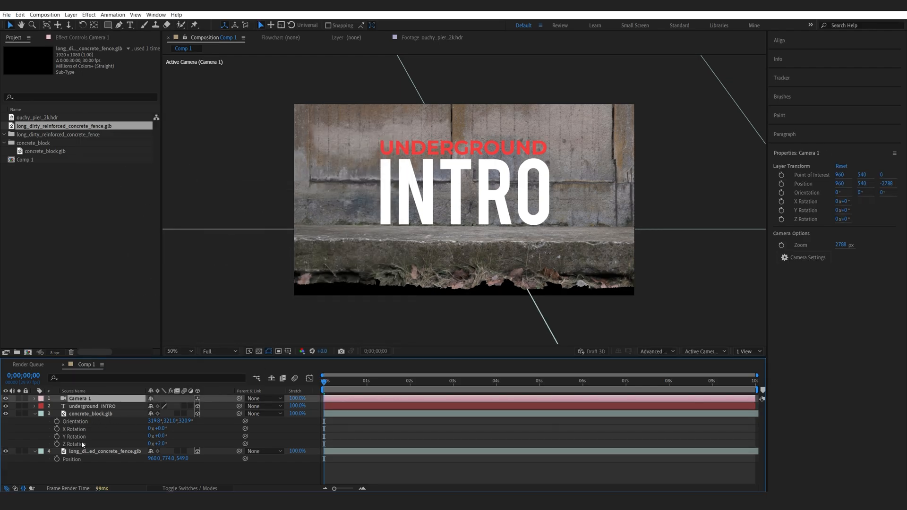
# Adjust the concrete fence's Y position to about 755 and scale it to 45.2%.
pyautogui.click(81, 444)
pyautogui.moveTo(170, 459)
pyautogui.mouseDown()
pyautogui.moveTo(160, 458)
pyautogui.moveTo(170, 457)
pyautogui.mouseUp()
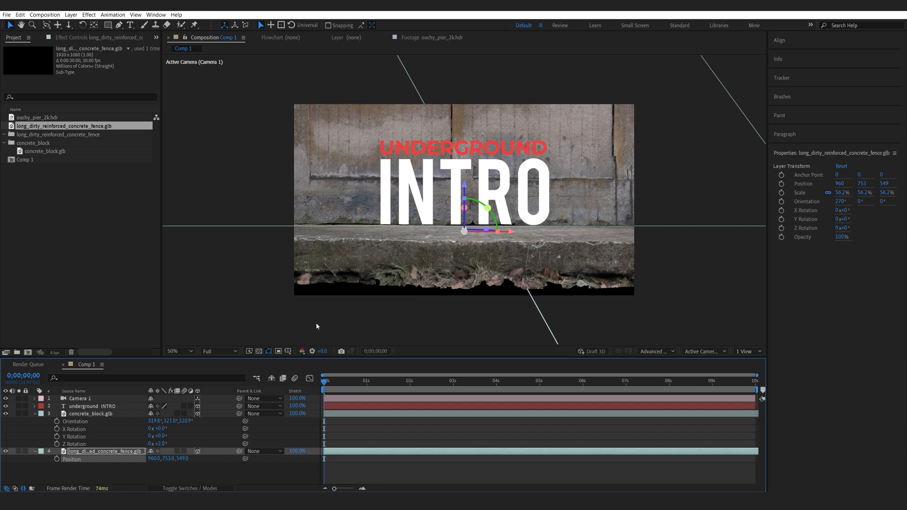
pyautogui.moveTo(159, 460)
pyautogui.mouseDown()
pyautogui.moveTo(185, 465)
pyautogui.moveTo(166, 463)
pyautogui.mouseUp()
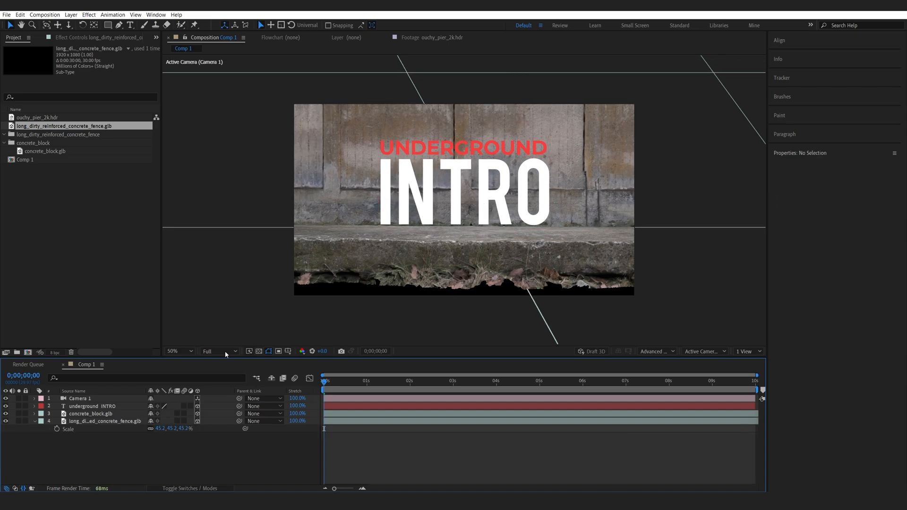
# Duplicate the concrete fence three times and stack the copies vertically below the original.
pyautogui.click(86, 421)
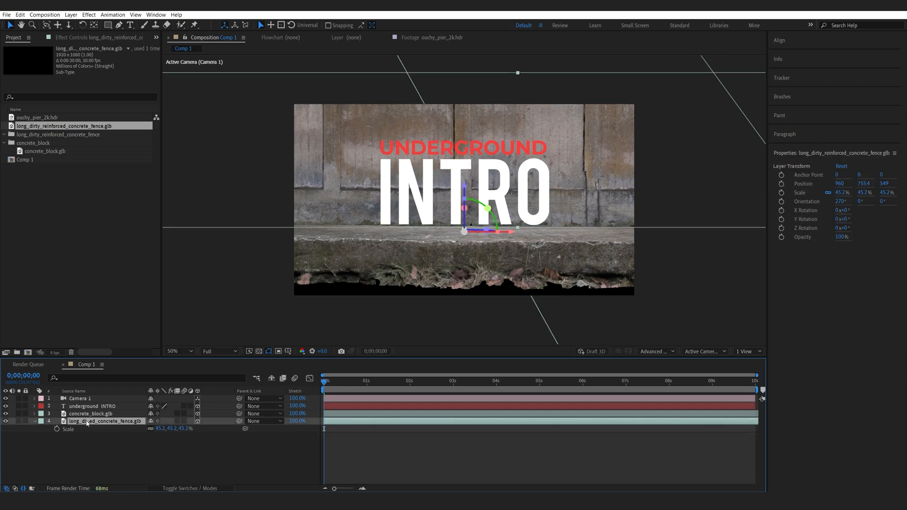
pyautogui.hotkey('ctrl', 'd')
pyautogui.moveTo(235, 185); pyautogui.dragTo(240, 332)
pyautogui.scroll(-2, 323, 279)
pyautogui.moveTo(332, 266); pyautogui.dragTo(391, 313)
pyautogui.hotkey('ctrl', 'd')
pyautogui.hotkey('ctrl', 'd')
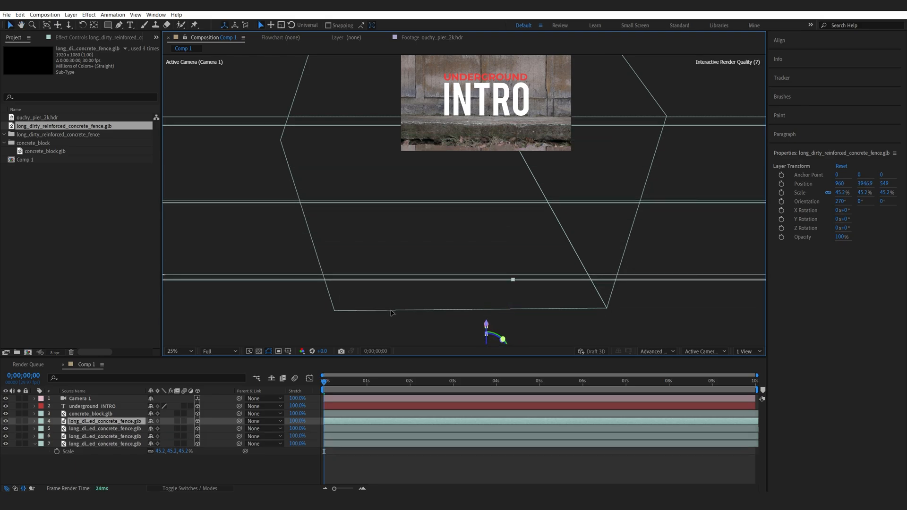
pyautogui.click(261, 465)
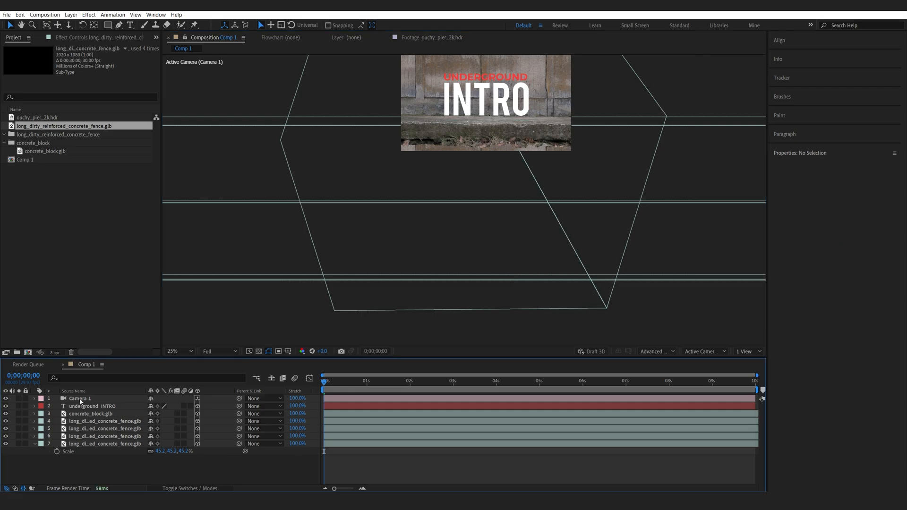
# Set Point of Interest and Position keyframes on Camera 1 at the 1-second mark.
pyautogui.click(81, 400)
pyautogui.click(365, 387)
pyautogui.press('p')
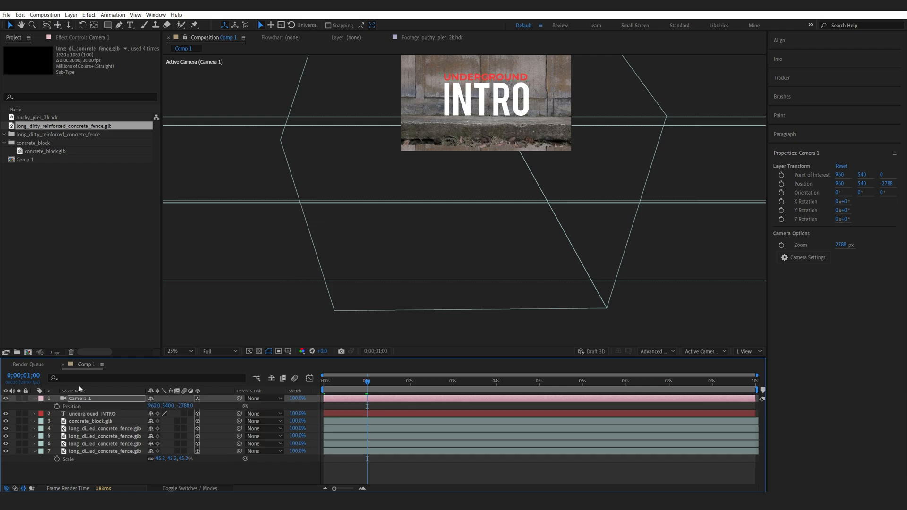
pyautogui.hotkey('shift', 'a')
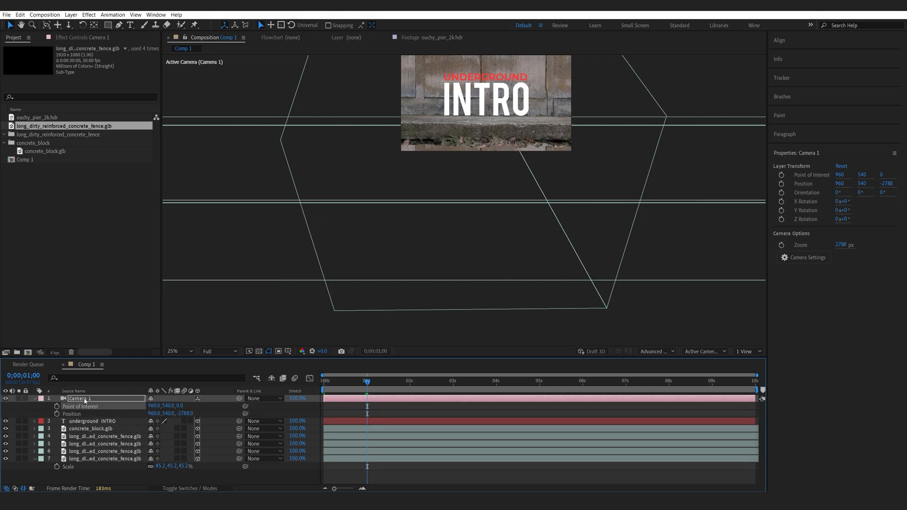
pyautogui.click(57, 410)
# At the first frame, move Camera 1 straight down the fence wall to about Y 2213.
pyautogui.press('Home')
pyautogui.click(47, 26)
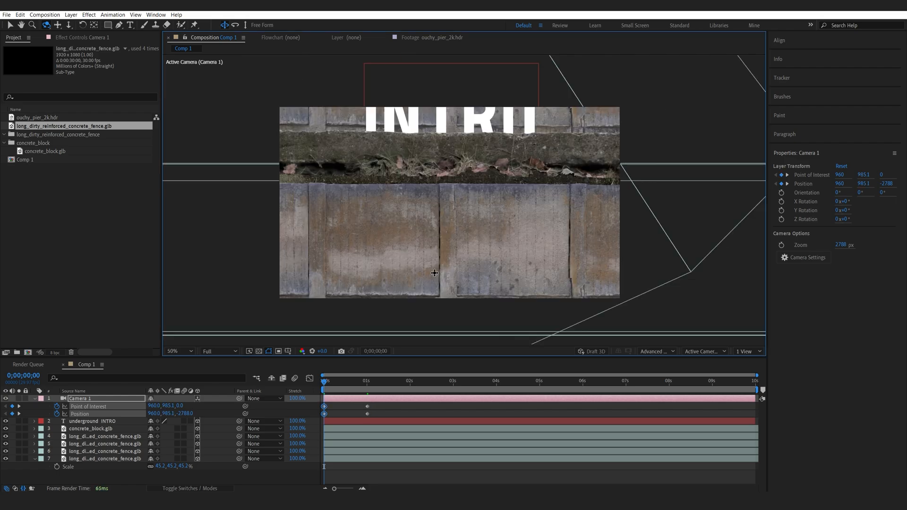
pyautogui.moveTo(434, 237); pyautogui.dragTo(439, 117)
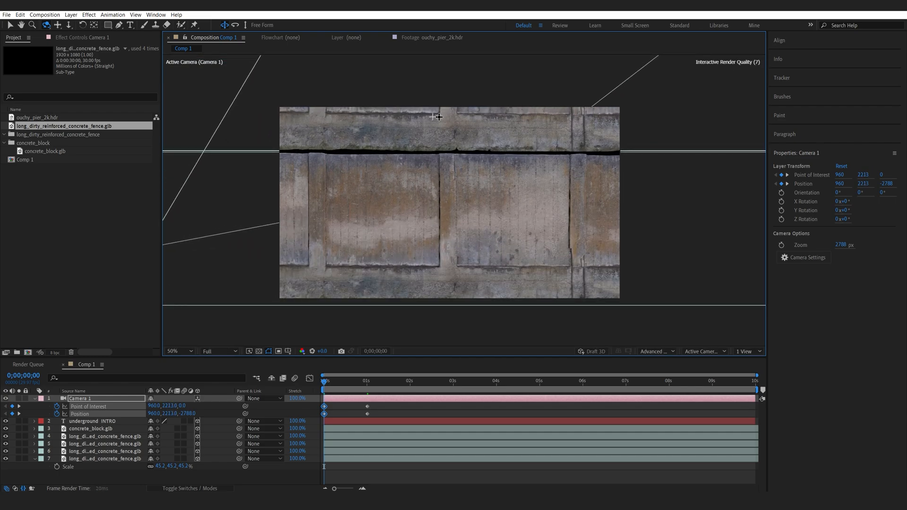
# Raise the fence copy filling the frame to Y 2898 to close the gap beneath the one above.
pyautogui.press('v')
pyautogui.click(381, 239)
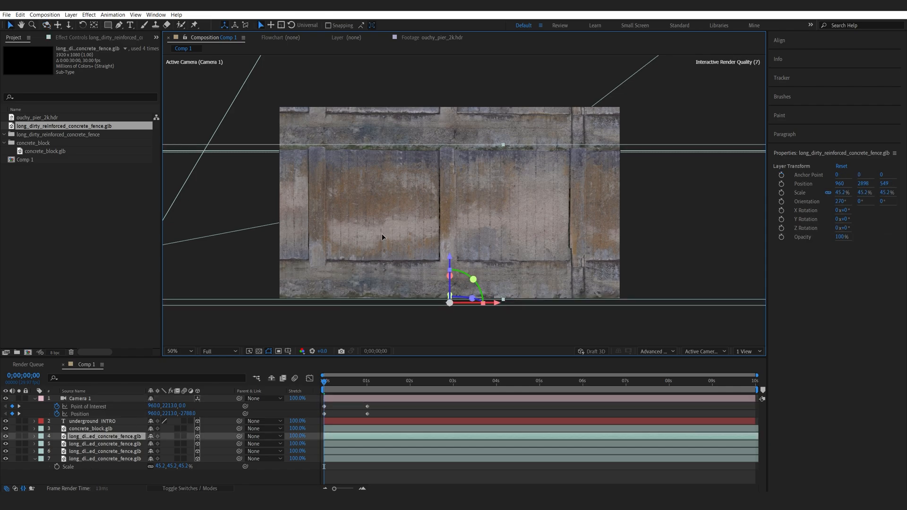
# Apply Easy Ease to the camera keyframes and shape their speed curve for a fast start and long slow-down, then preview it.
pyautogui.moveTo(379, 405); pyautogui.dragTo(315, 417)
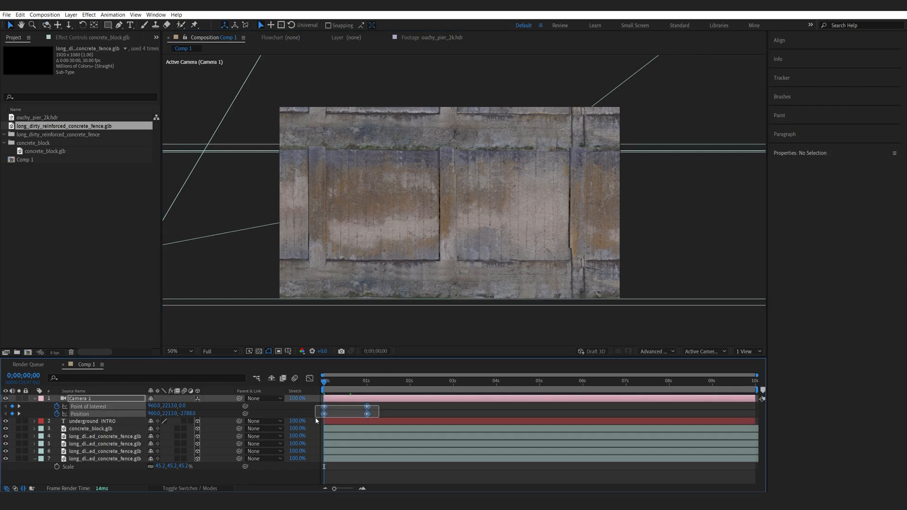
pyautogui.press('F9')
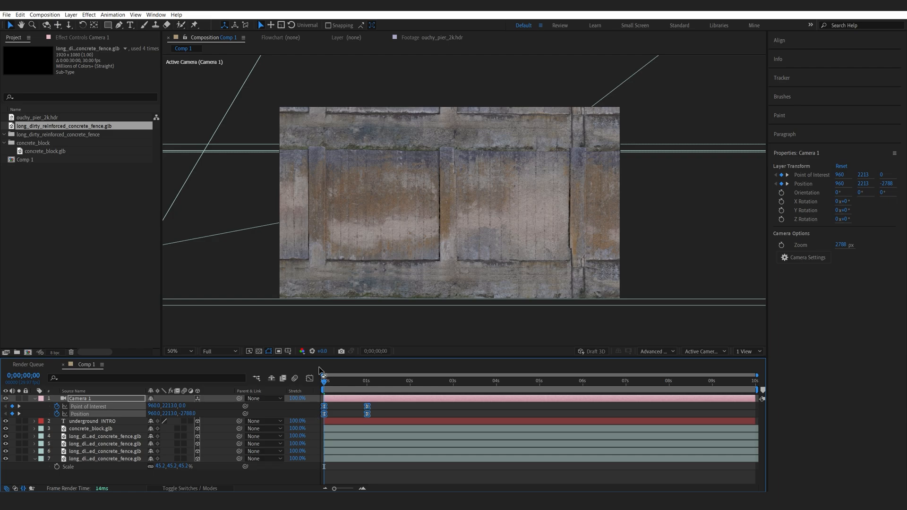
pyautogui.click(309, 378)
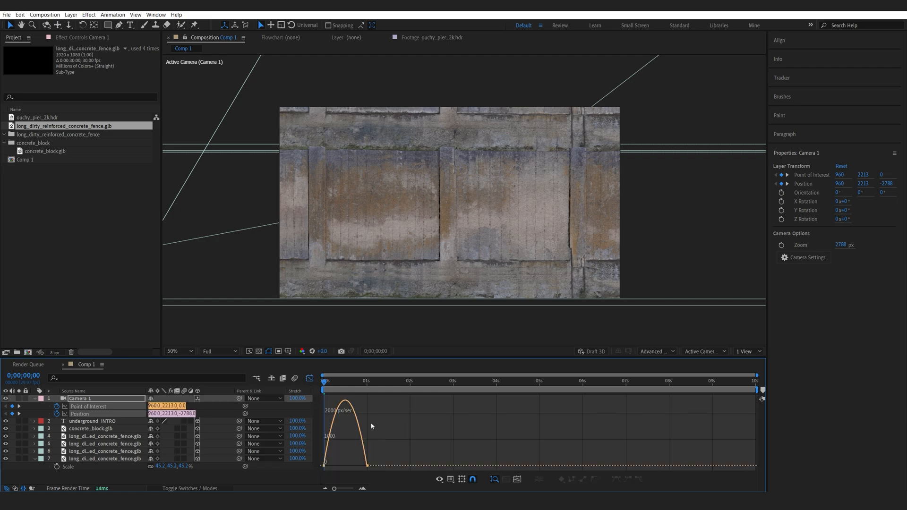
pyautogui.click(367, 465)
pyautogui.moveTo(361, 467); pyautogui.dragTo(341, 469)
pyautogui.press('space')
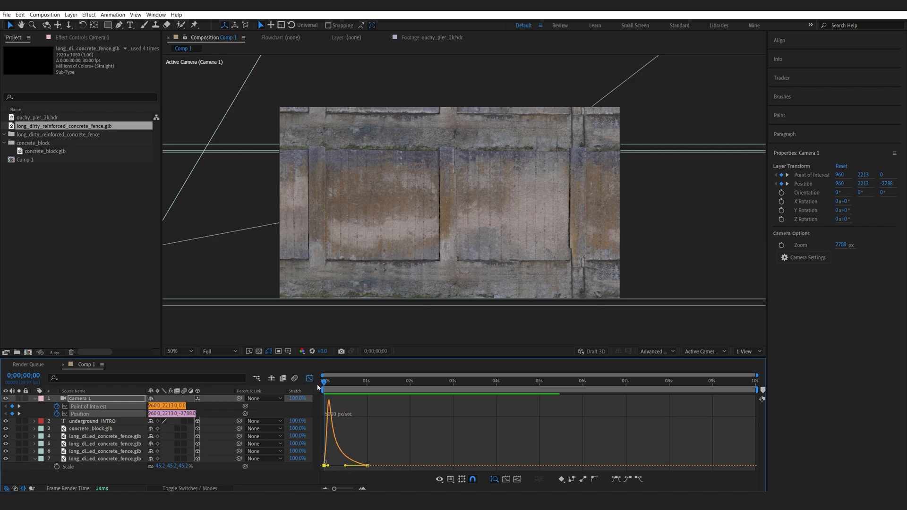
pyautogui.click(337, 386)
pyautogui.click(310, 379)
# Add a null object, make it 3D, and parent Camera 1 to it.
pyautogui.click(352, 387)
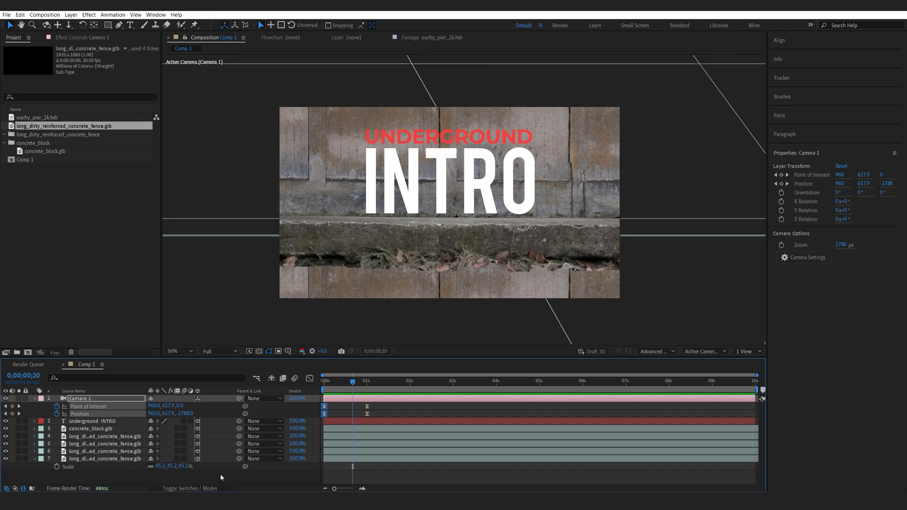
pyautogui.click(235, 474)
pyautogui.press('pagedown')
pyautogui.rightClick(236, 475)
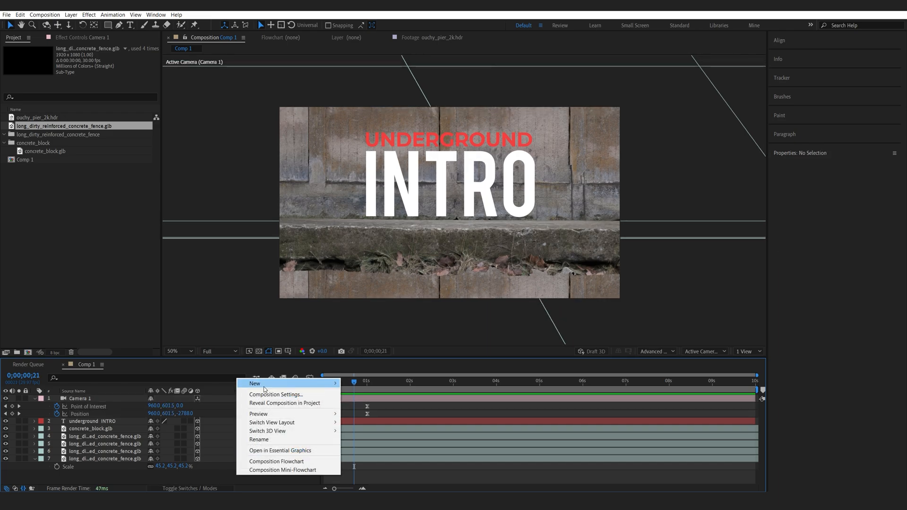
pyautogui.moveTo(265, 384)
pyautogui.click(401, 426)
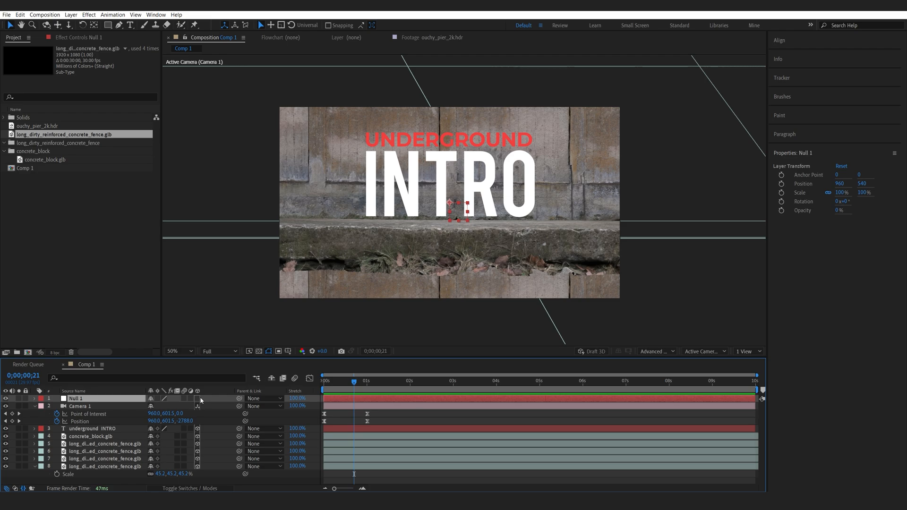
pyautogui.click(198, 399)
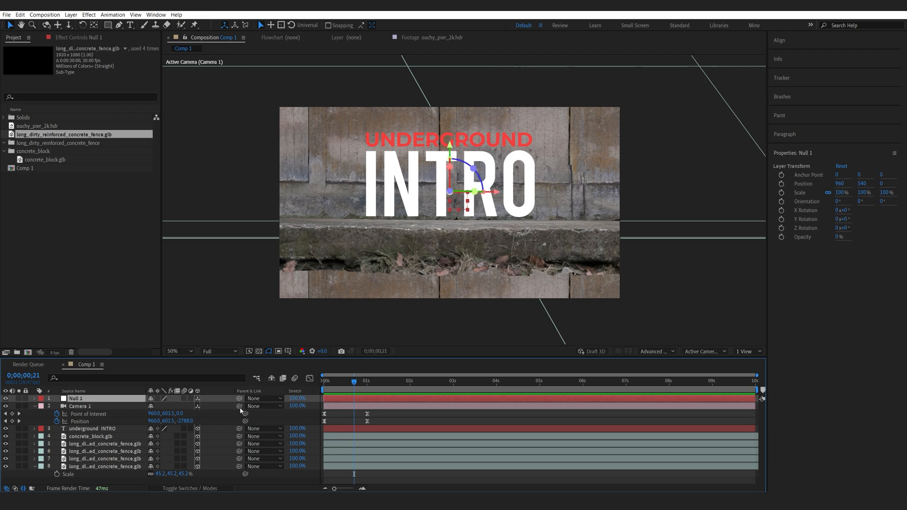
pyautogui.moveTo(239, 407); pyautogui.dragTo(114, 402)
# Keyframe the null's Position to rise in Y from about half a second to 0;00;03;00, ending the work area there.
pyautogui.press('p')
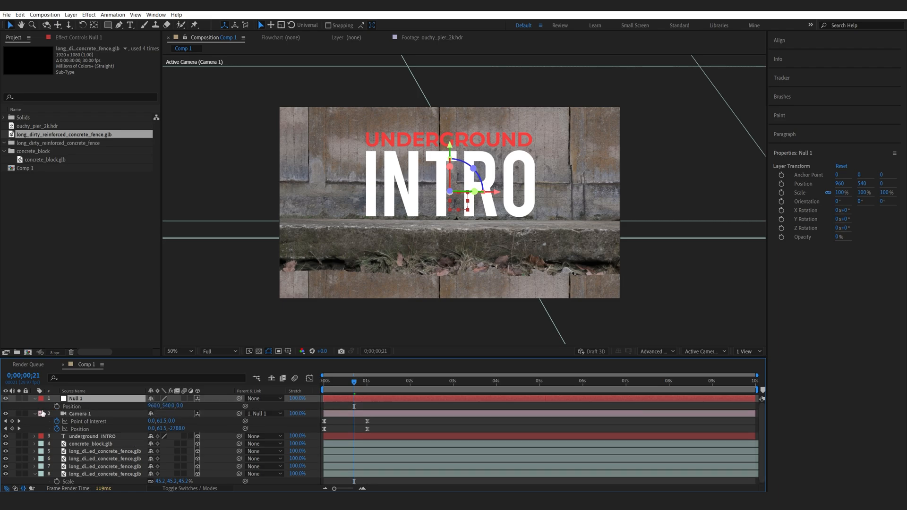
pyautogui.click(56, 407)
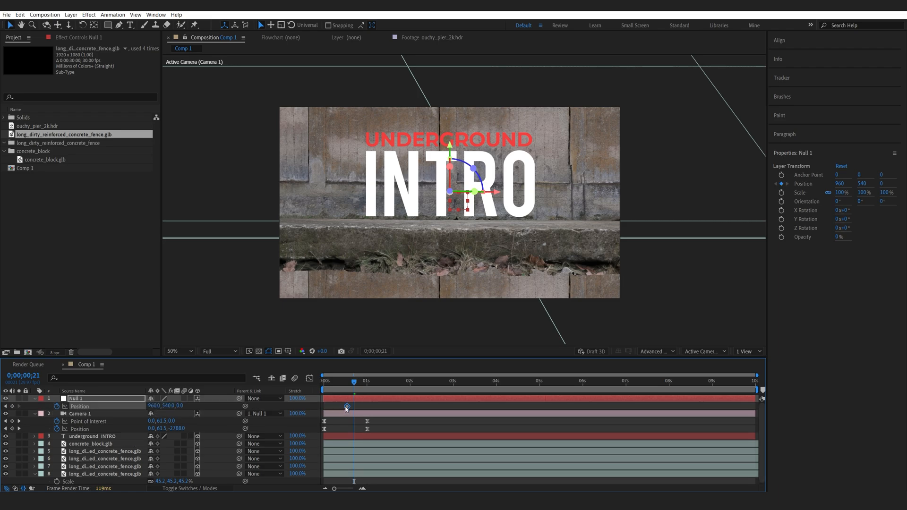
pyautogui.click(453, 385)
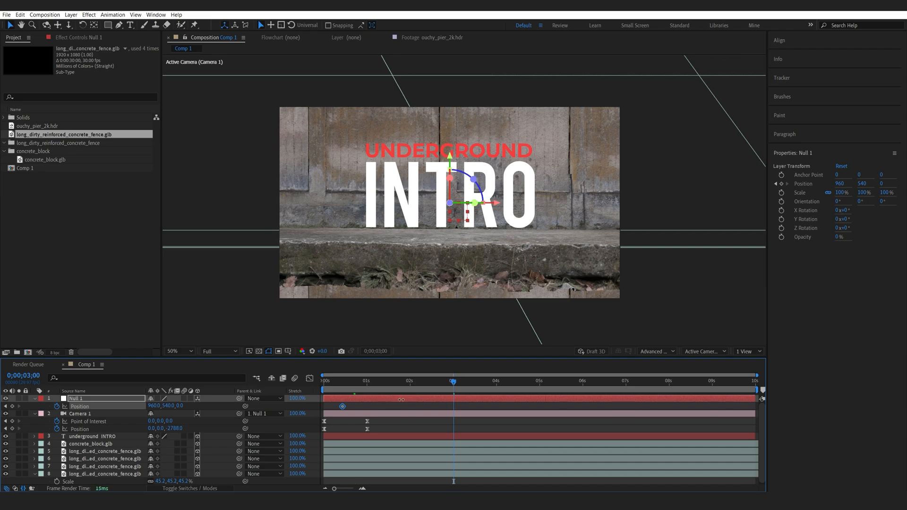
pyautogui.press('n')
pyautogui.moveTo(170, 406); pyautogui.dragTo(126, 405)
pyautogui.click(348, 384)
pyautogui.press('space')
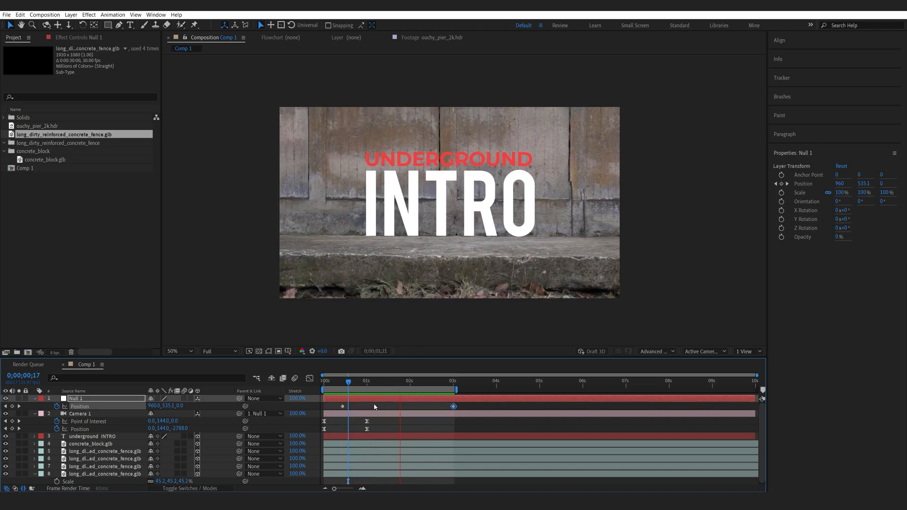
pyautogui.moveTo(406, 385); pyautogui.dragTo(414, 384)
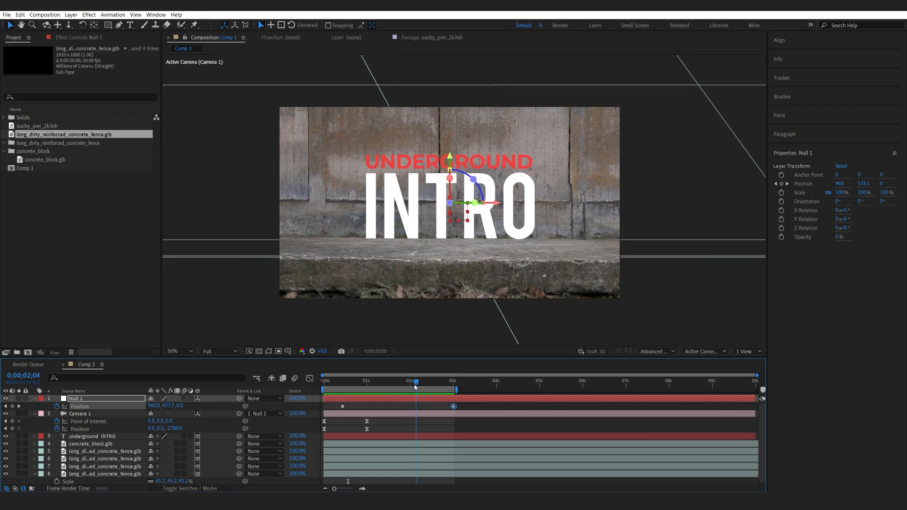
# Raise the underground INTRO text above the block's edge to about Y 416.
pyautogui.click(87, 437)
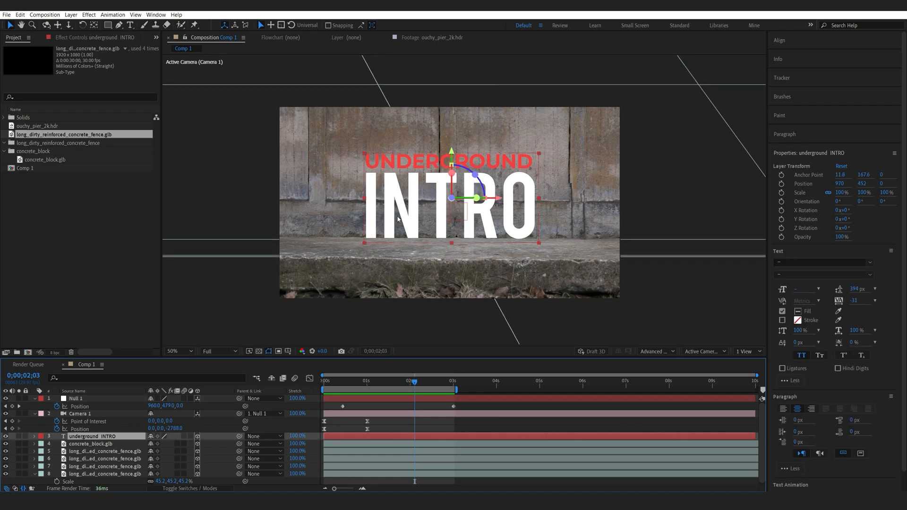
pyautogui.moveTo(387, 222); pyautogui.dragTo(390, 216)
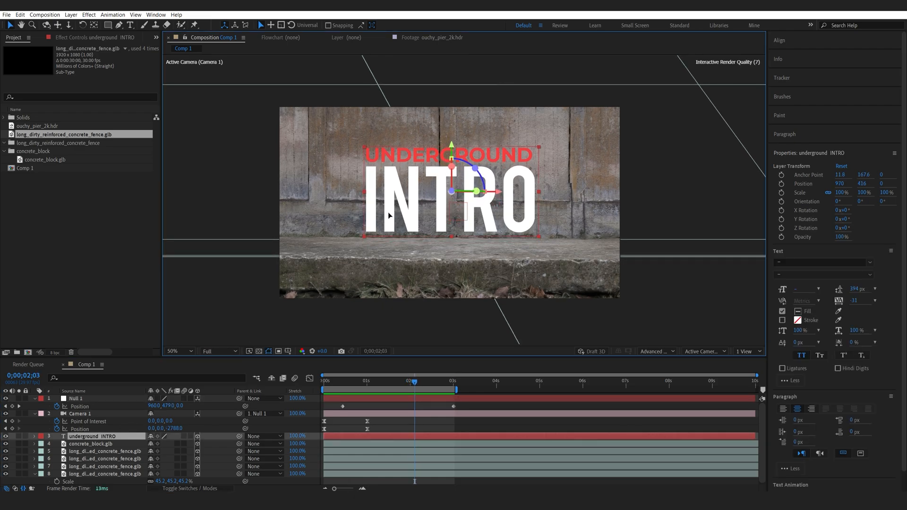
# Finish nudging the underground INTRO text up to Y 412 and collapse the expanded properties of all layers.
pyautogui.press('Return')
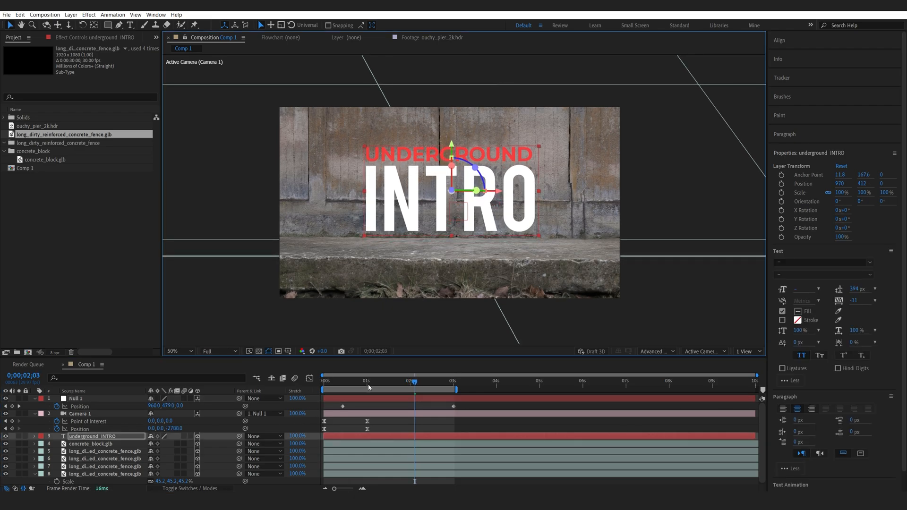
pyautogui.click(277, 430)
pyautogui.hotkey('ctrl', 'a')
pyautogui.click(35, 414)
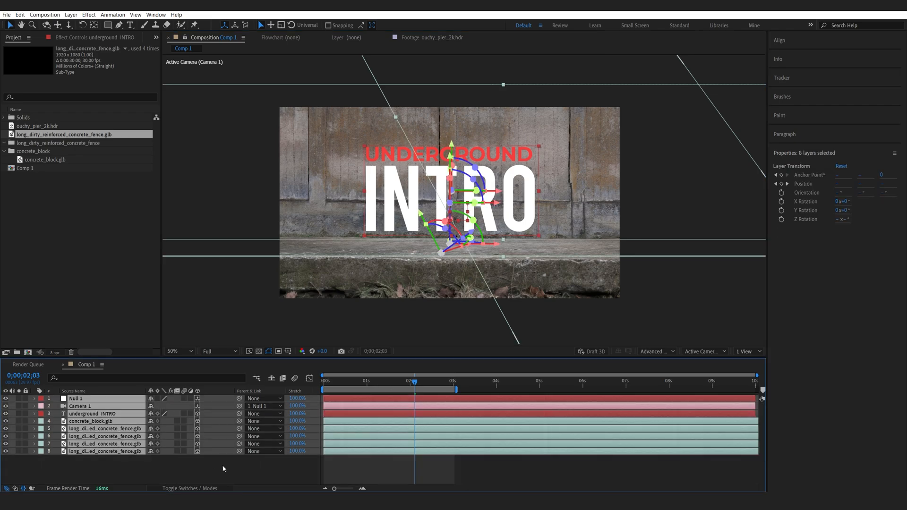
# Add an Environment light with 80% intensity that casts shadows at 100% shadow darkness.
pyautogui.click(222, 465)
pyautogui.rightClick(227, 464)
pyautogui.moveTo(263, 377)
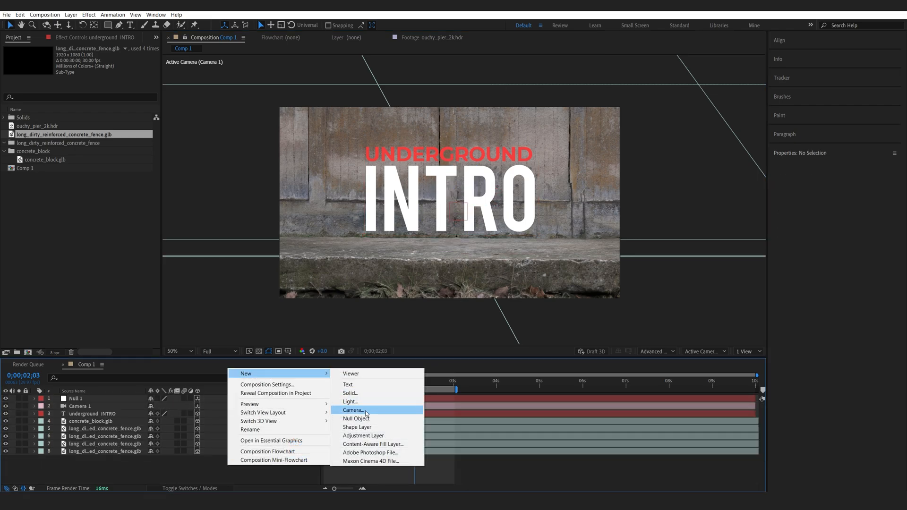
pyautogui.click(352, 399)
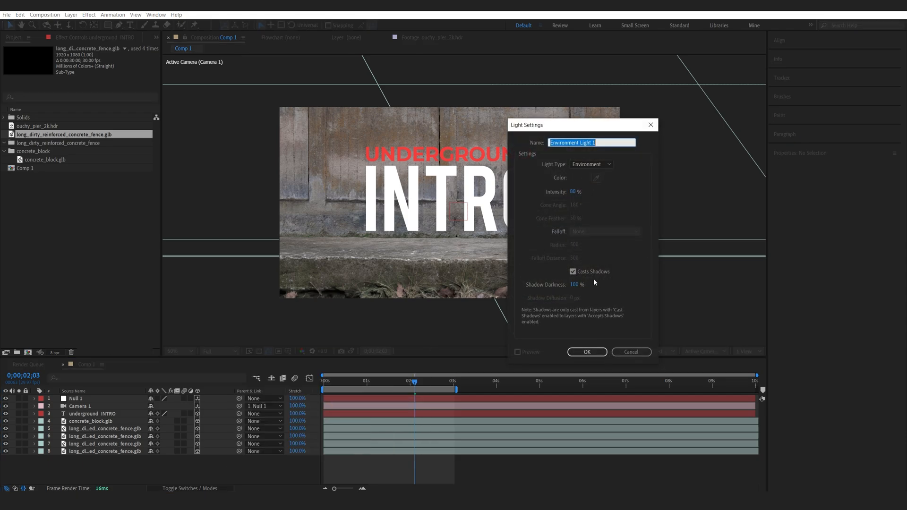
pyautogui.click(582, 354)
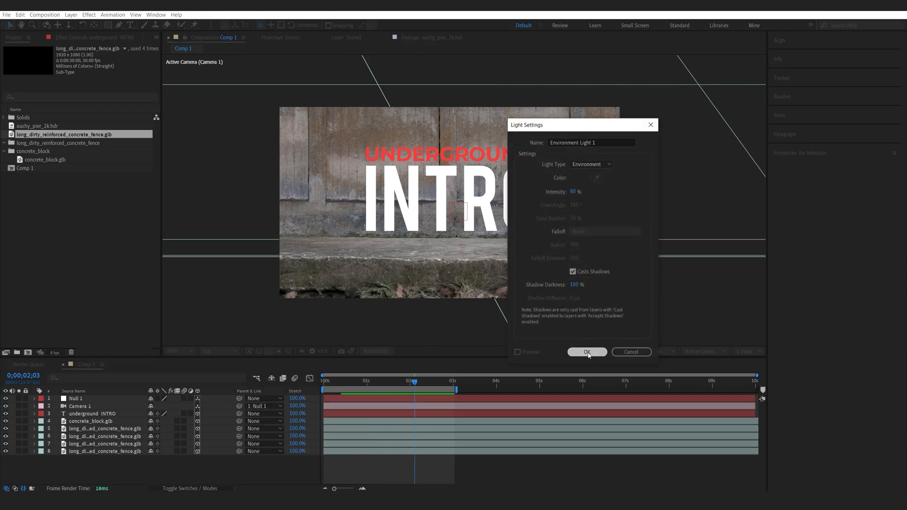
# Place ouchy_pier_2k.hdr beneath all layers, hide it, and assign it as the environment light's source.
pyautogui.moveTo(29, 127); pyautogui.dragTo(108, 476)
pyautogui.click(5, 466)
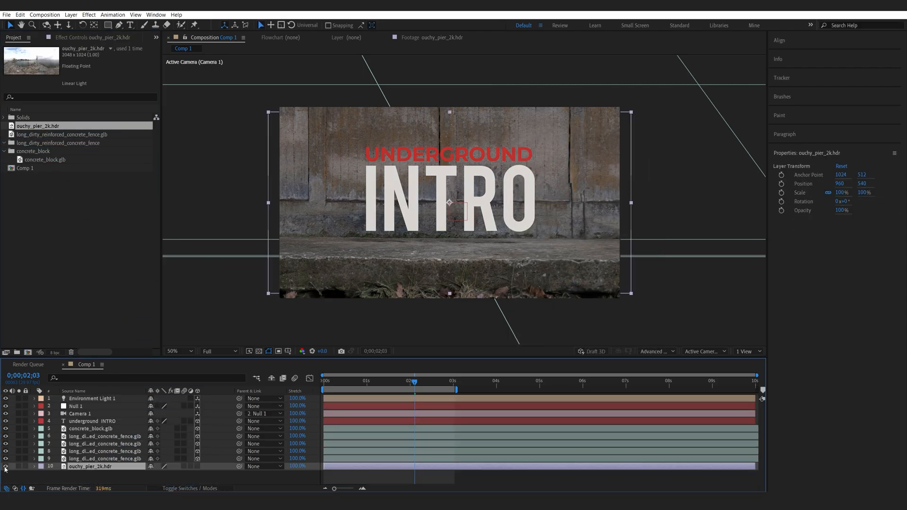
pyautogui.click(93, 400)
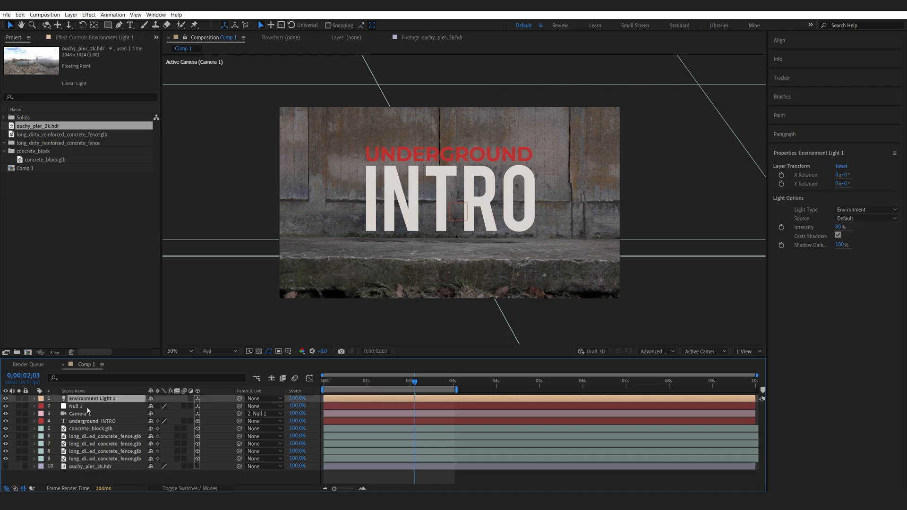
pyautogui.click(35, 398)
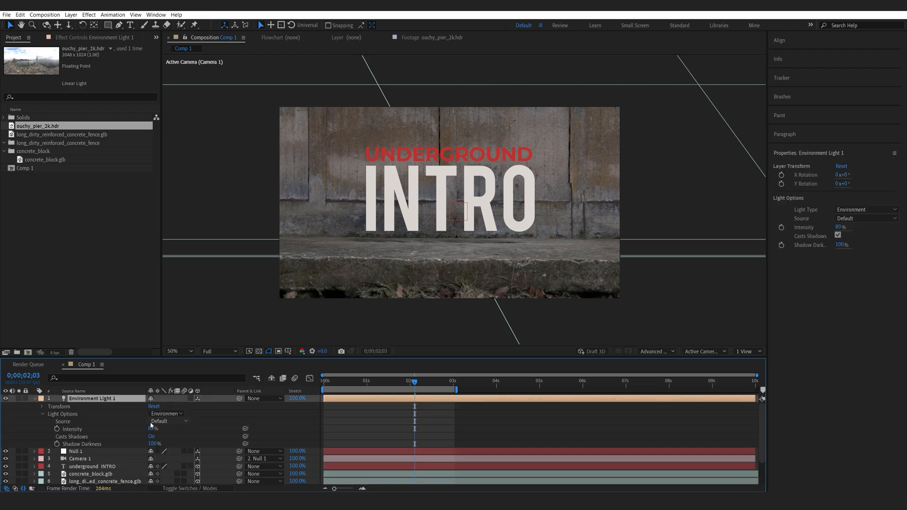
pyautogui.click(176, 422)
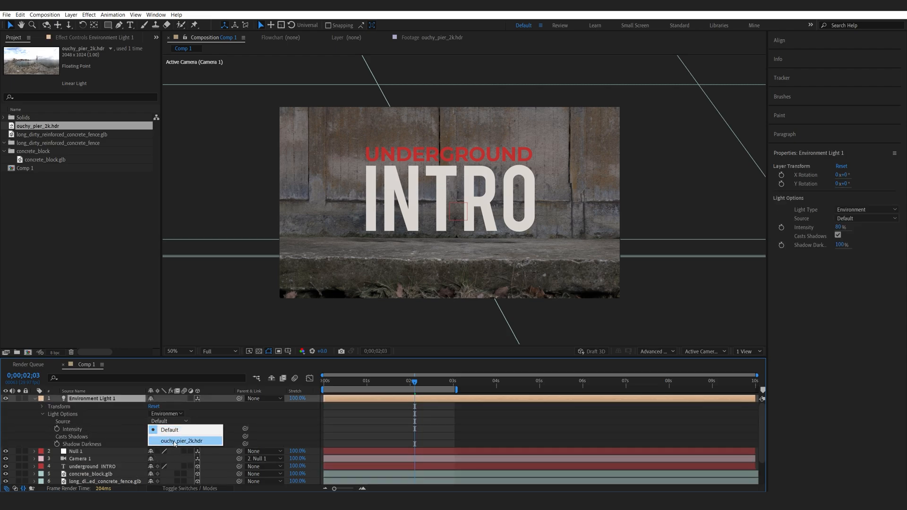
pyautogui.click(180, 441)
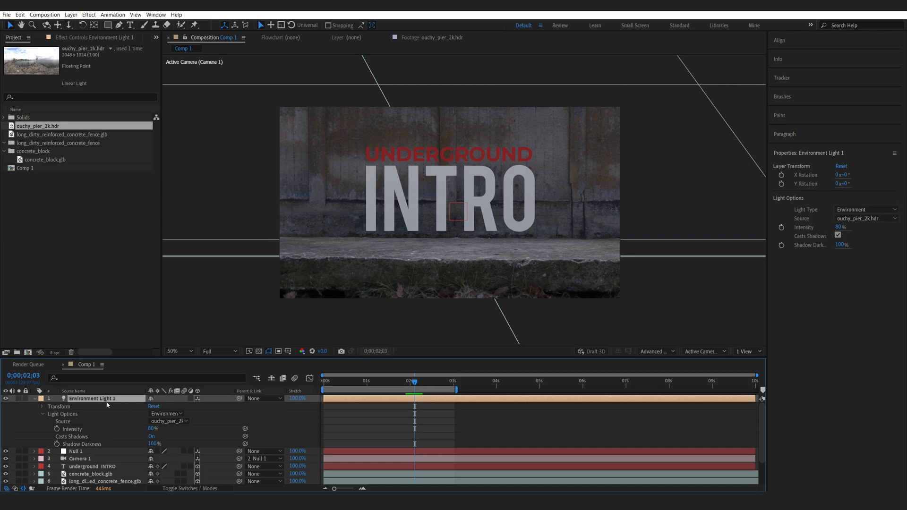
pyautogui.click(36, 400)
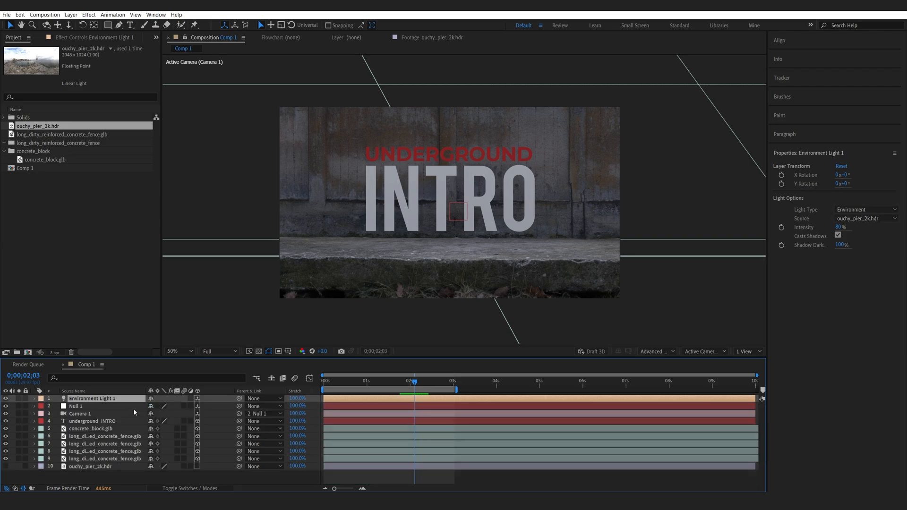
# Set the environment light's intensity to 90% and its X Rotation to 45°.
pyautogui.press('t')
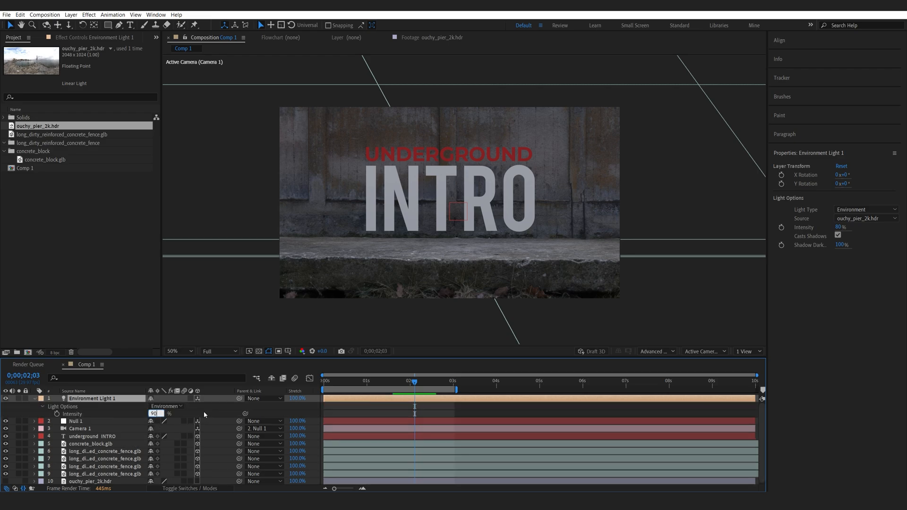
pyautogui.click(203, 411)
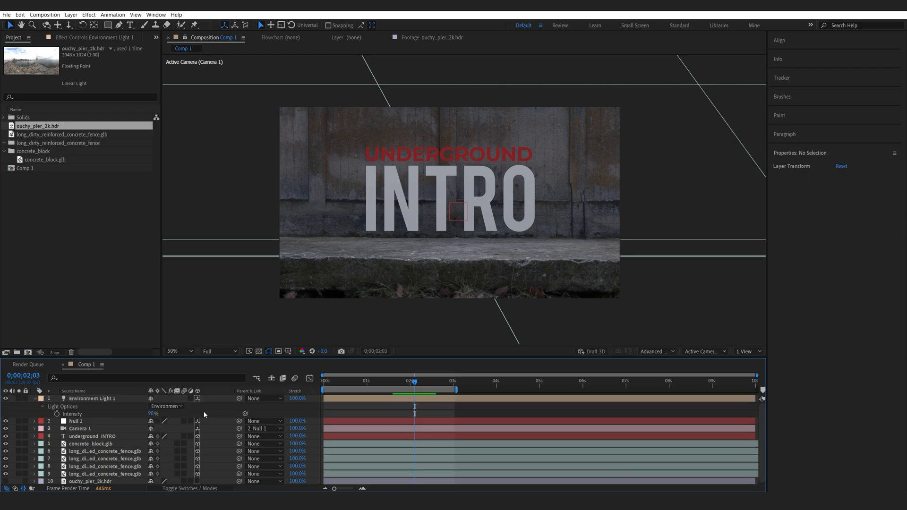
pyautogui.click(103, 400)
pyautogui.press('r')
pyautogui.moveTo(151, 406); pyautogui.dragTo(172, 406)
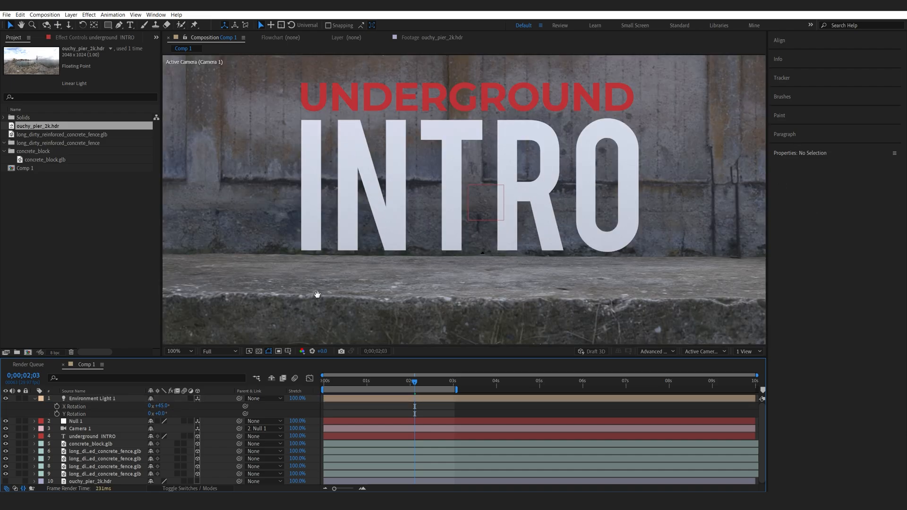
# Set the Extrusion Depth of the underground INTRO text to 80 in its Geometry Options.
pyautogui.moveTo(317, 295); pyautogui.dragTo(323, 277)
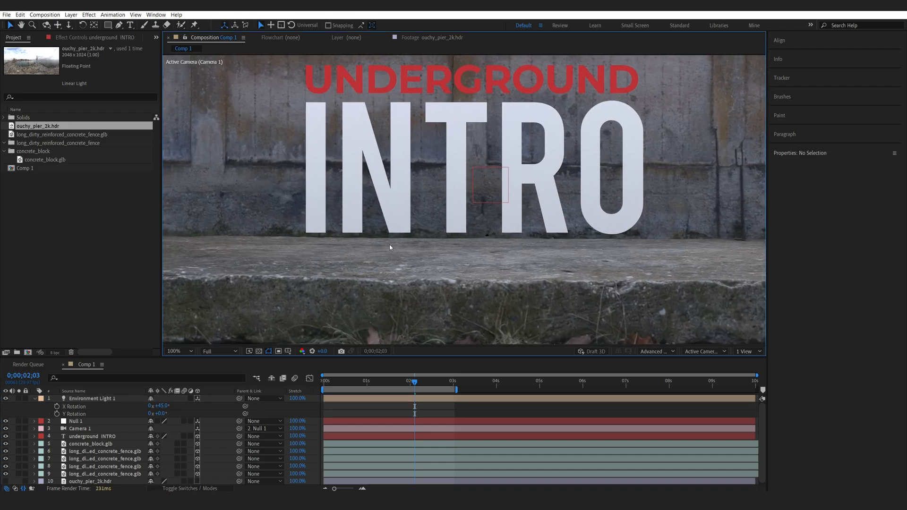
pyautogui.moveTo(454, 268); pyautogui.dragTo(419, 271)
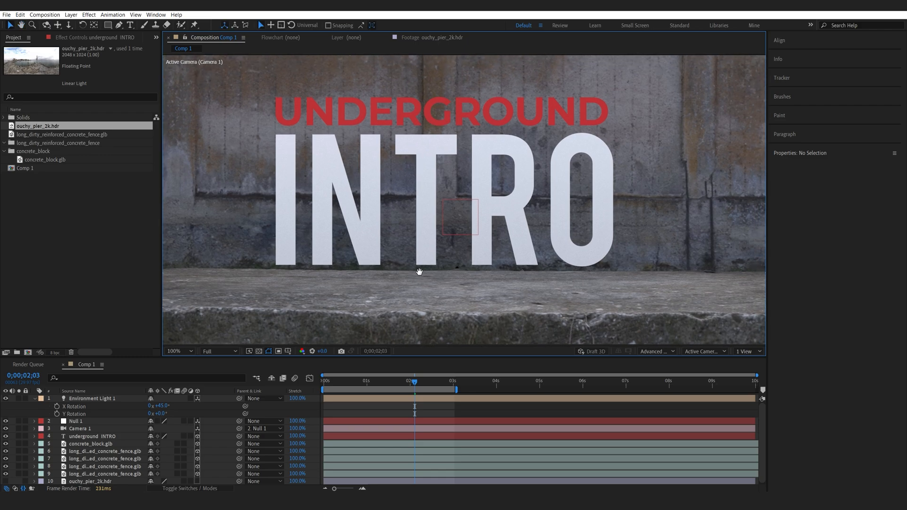
pyautogui.scroll(-1, 417, 271)
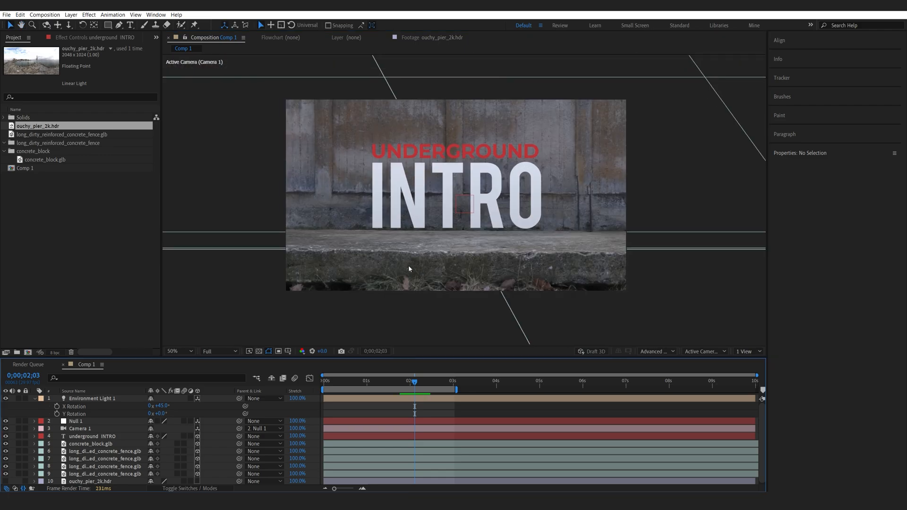
pyautogui.click(82, 437)
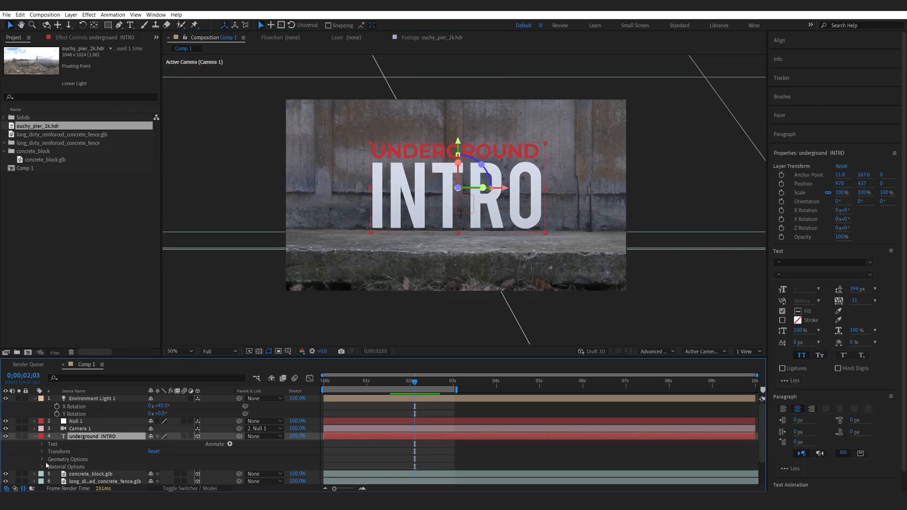
pyautogui.click(42, 459)
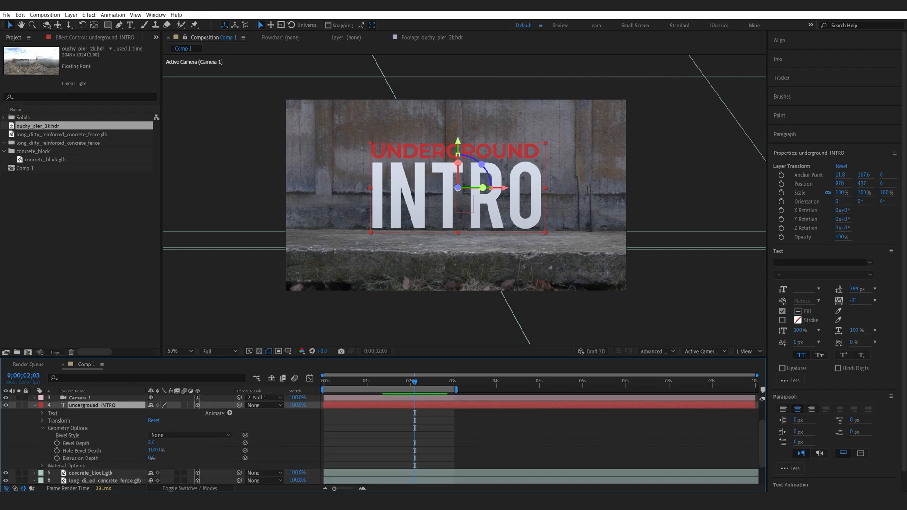
pyautogui.write('50')
pyautogui.click(181, 452)
pyautogui.click(160, 458)
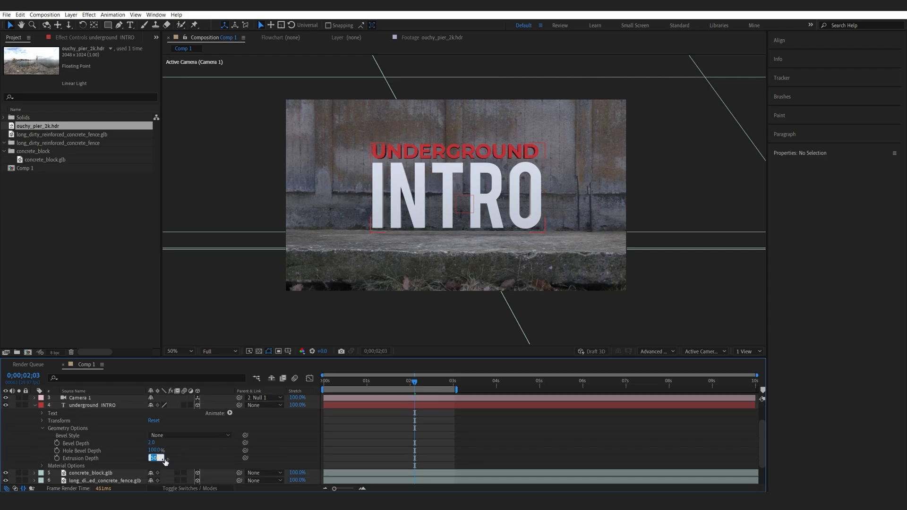
pyautogui.write('80')
pyautogui.press('Return')
# Give the extruded text a Convex bevel with a Bevel Depth of 4.
pyautogui.click(168, 435)
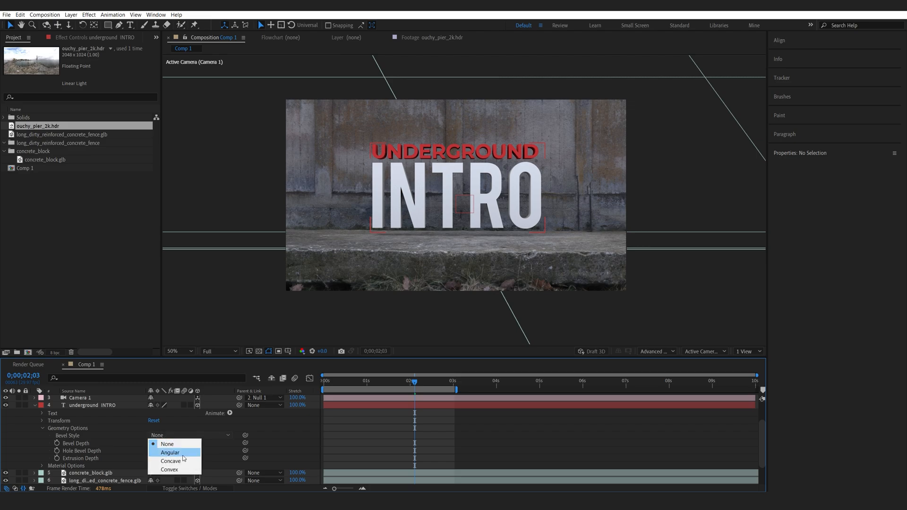
pyautogui.click(163, 467)
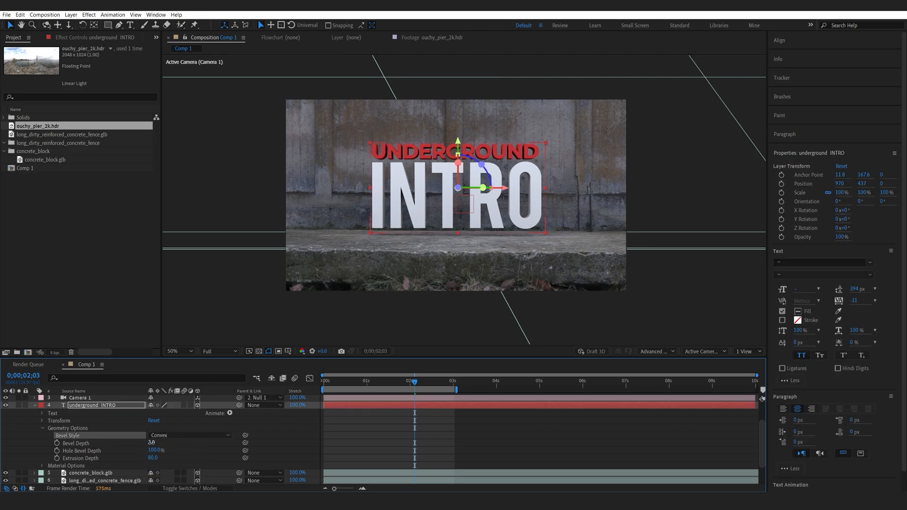
pyautogui.write('4')
pyautogui.click(184, 446)
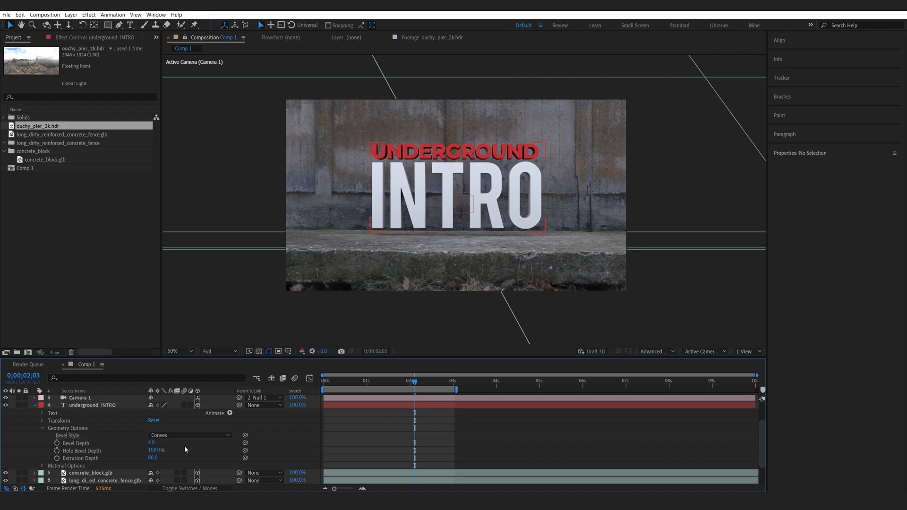
# Raise the text material's Specular Intensity and Specular Shininess to 100% for a reflective surface.
pyautogui.click(42, 466)
pyautogui.scroll(-3, 68, 459)
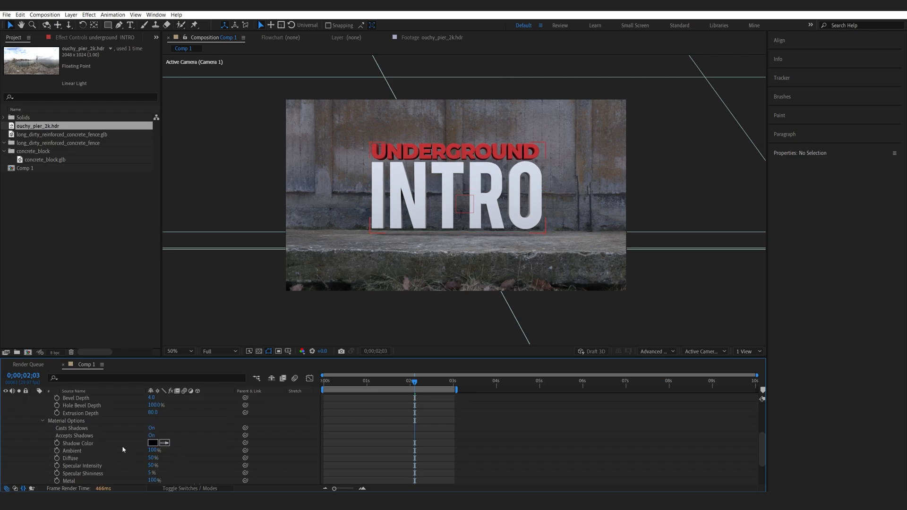
pyautogui.scroll(-2, 157, 460)
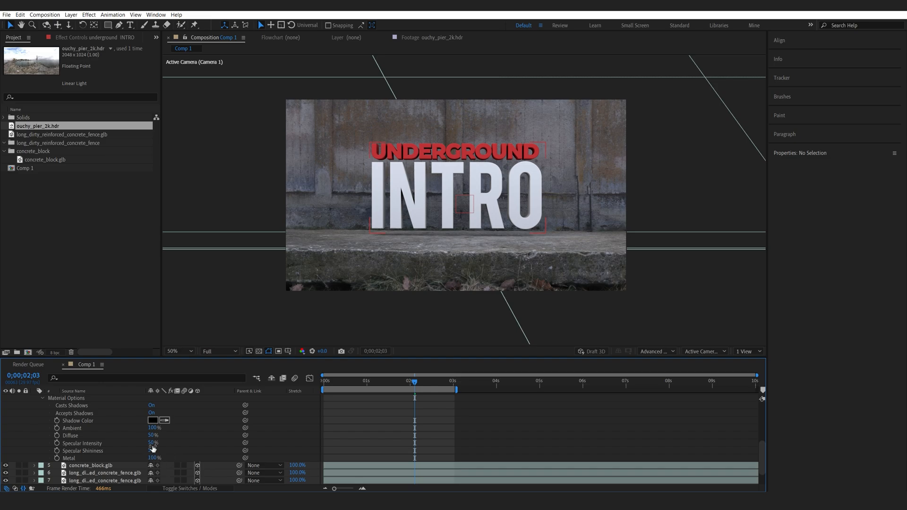
pyautogui.moveTo(152, 449); pyautogui.dragTo(155, 451)
pyautogui.click(174, 445)
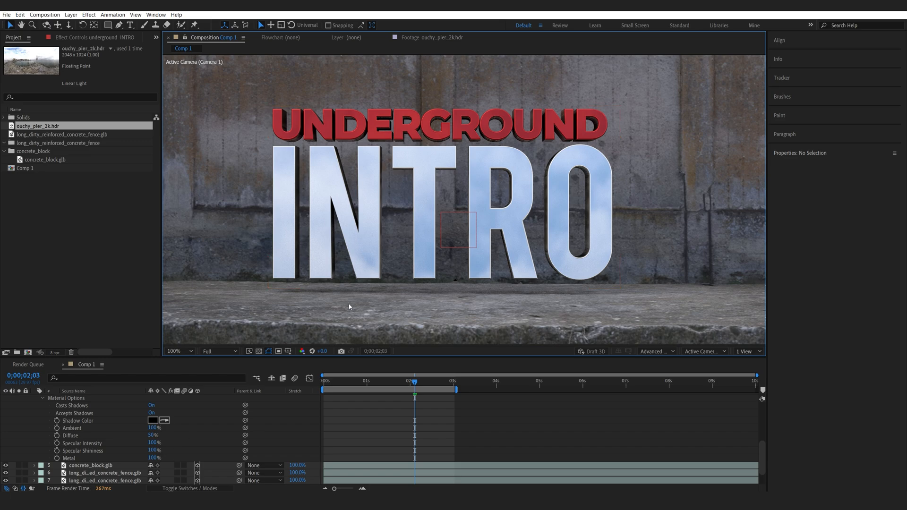
# Try other X Rotation values on the environment light to test the reflections on the text.
pyautogui.moveTo(350, 304); pyautogui.dragTo(360, 290)
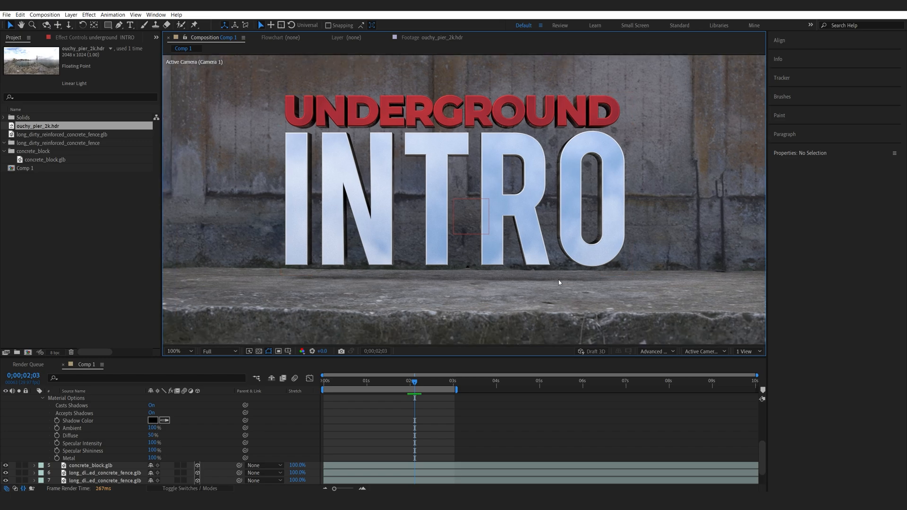
pyautogui.scroll(8, 166, 425)
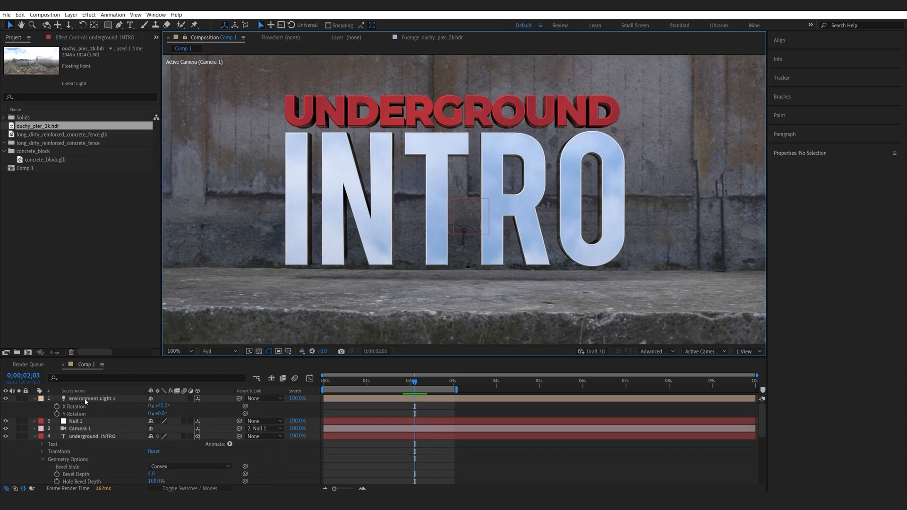
pyautogui.click(92, 398)
pyautogui.moveTo(160, 405); pyautogui.dragTo(189, 406)
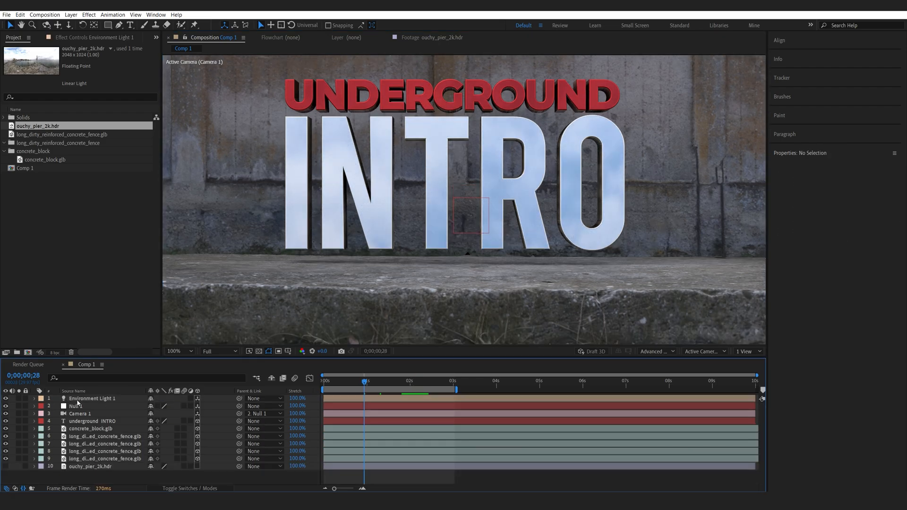
# Add X and Y Rotation keyframes to the environment light and move them to the start of the timeline.
pyautogui.click(80, 401)
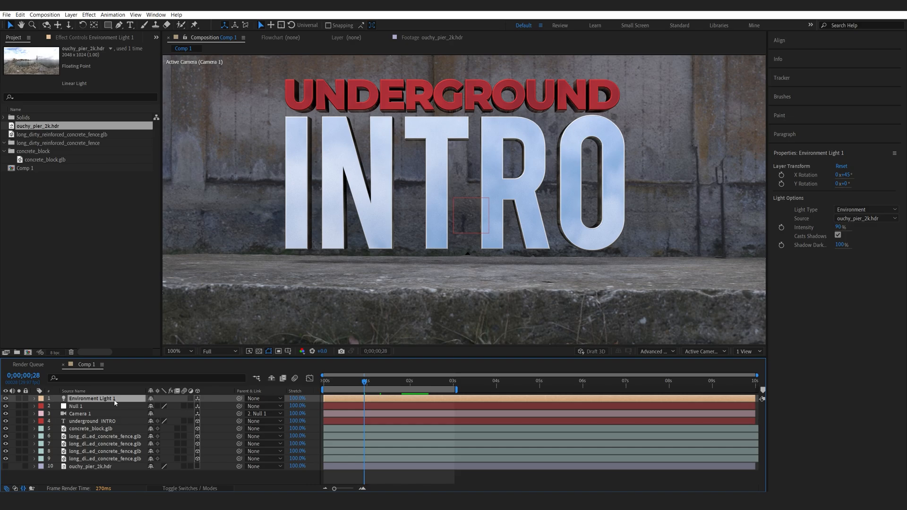
pyautogui.press('r')
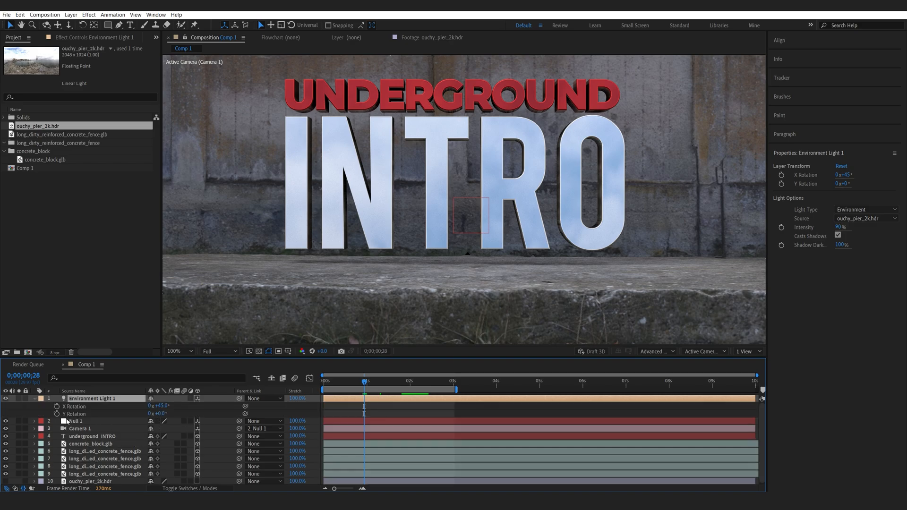
pyautogui.moveTo(57, 406); pyautogui.dragTo(57, 414)
pyautogui.moveTo(376, 406); pyautogui.dragTo(326, 418)
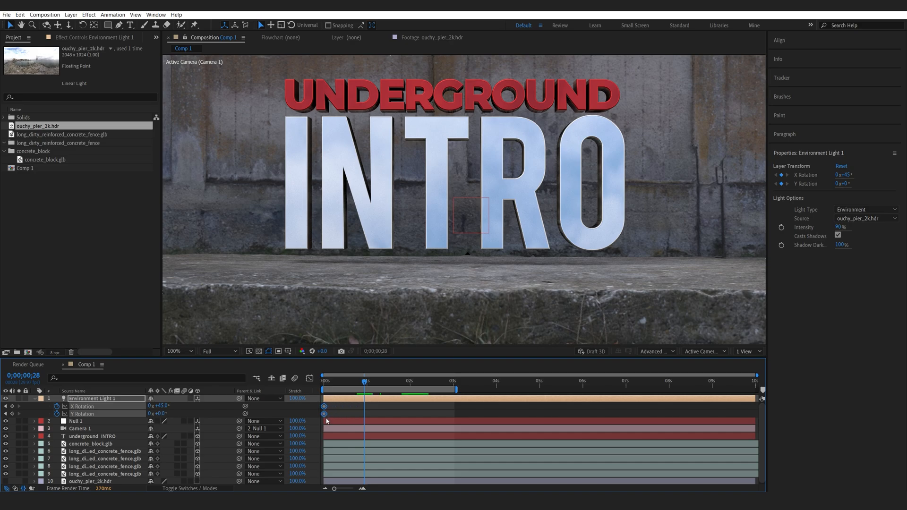
# At 0;00;03;00, keyframe the environment light's Y Rotation at 3° and a slightly higher X Rotation, and check the movement between keyframes.
pyautogui.moveTo(447, 383); pyautogui.dragTo(454, 384)
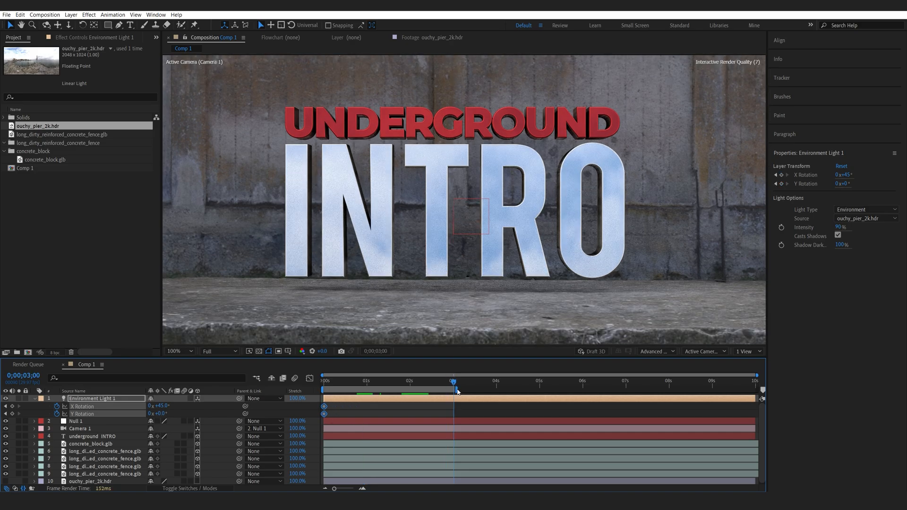
pyautogui.click(471, 412)
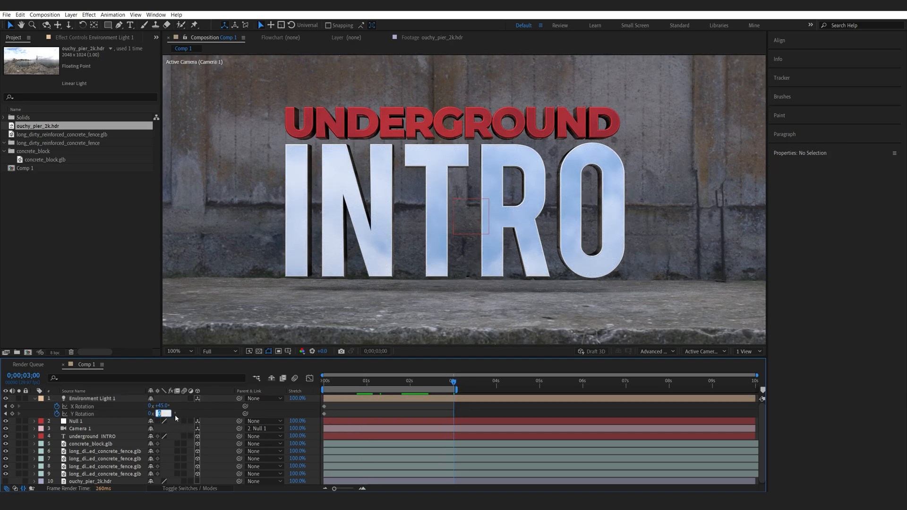
pyautogui.write('3')
pyautogui.hotkey('shift', 'Tab')
pyautogui.click(383, 383)
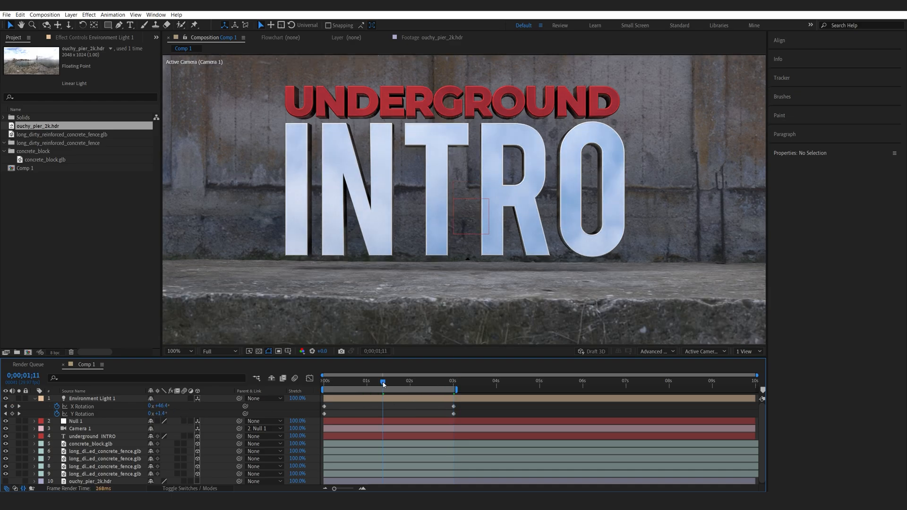
# Pre-compose all layers of Comp 1 into a new composition named Main, moving all attributes into it.
pyautogui.moveTo(385, 387); pyautogui.dragTo(402, 383)
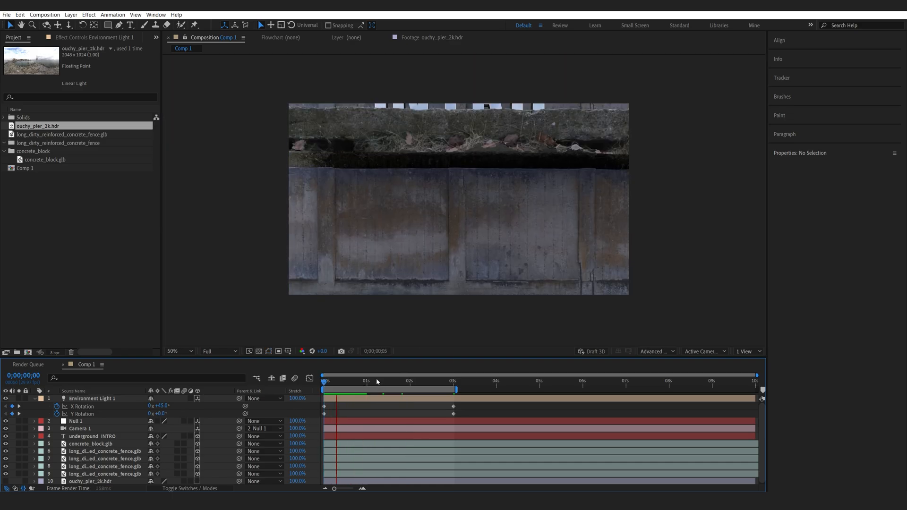
pyautogui.click(364, 388)
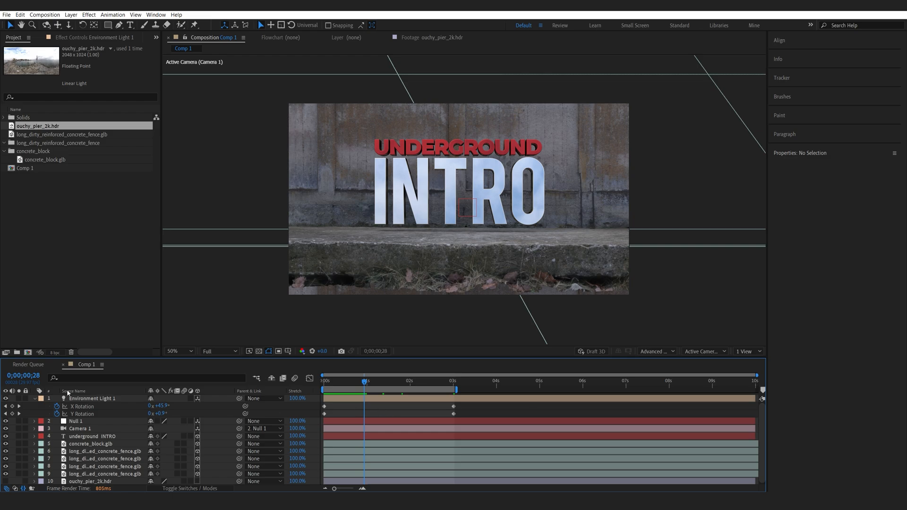
pyautogui.click(81, 399)
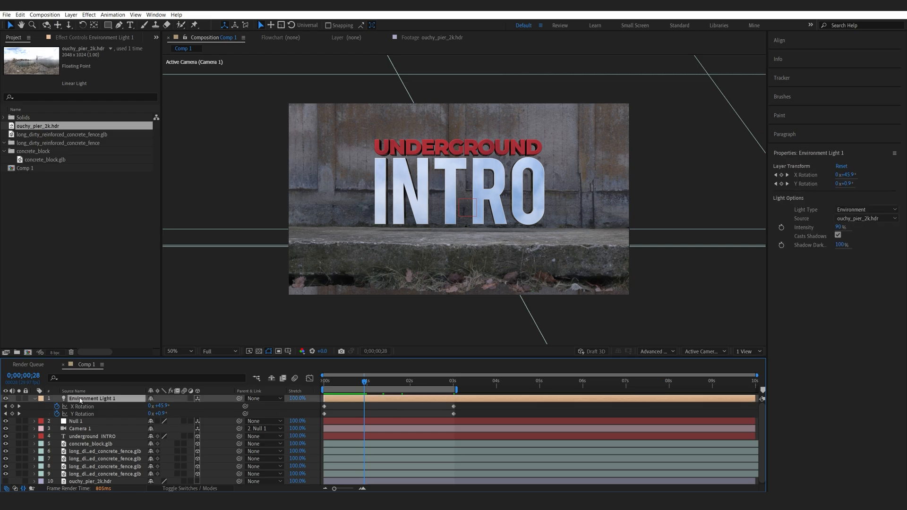
pyautogui.hotkey('ctrl', 'a')
pyautogui.hotkey('ctrl', 'shift', 'c')
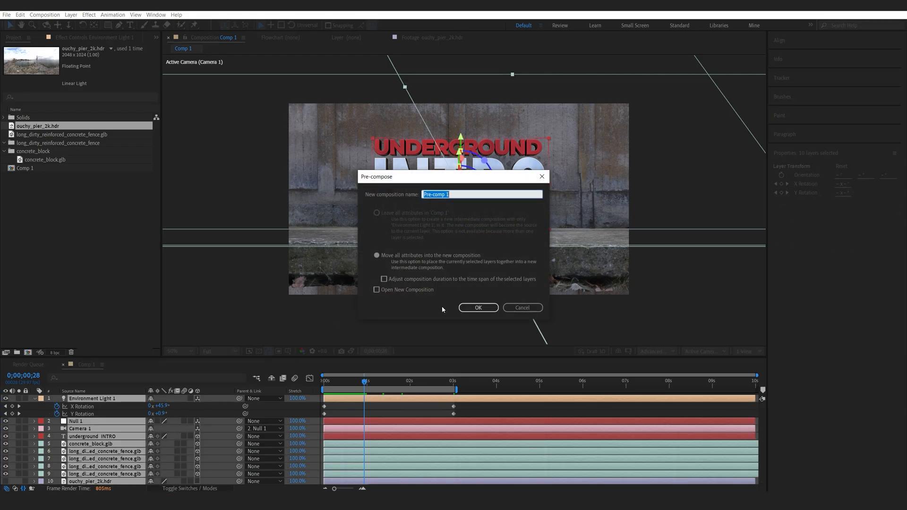
pyautogui.write('Main')
pyautogui.click(472, 306)
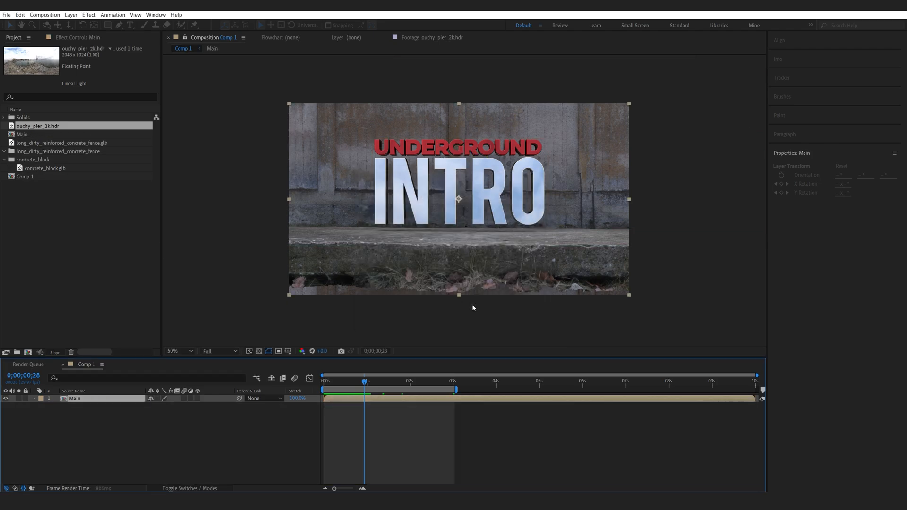
# Apply the Curves effect to the Main layer and shape the RGB curve into a gentle S for more contrast.
pyautogui.hotkey('ctrl', 'space')
pyautogui.write('curv')
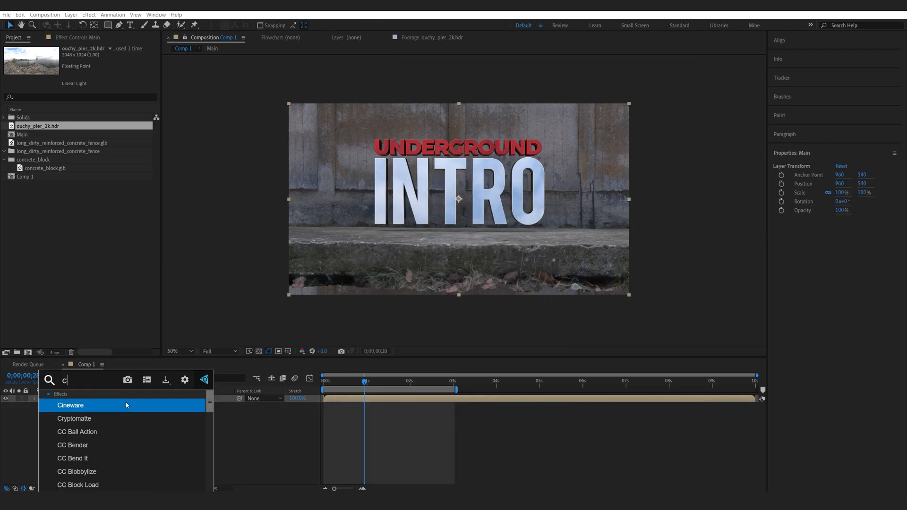
pyautogui.click(90, 405)
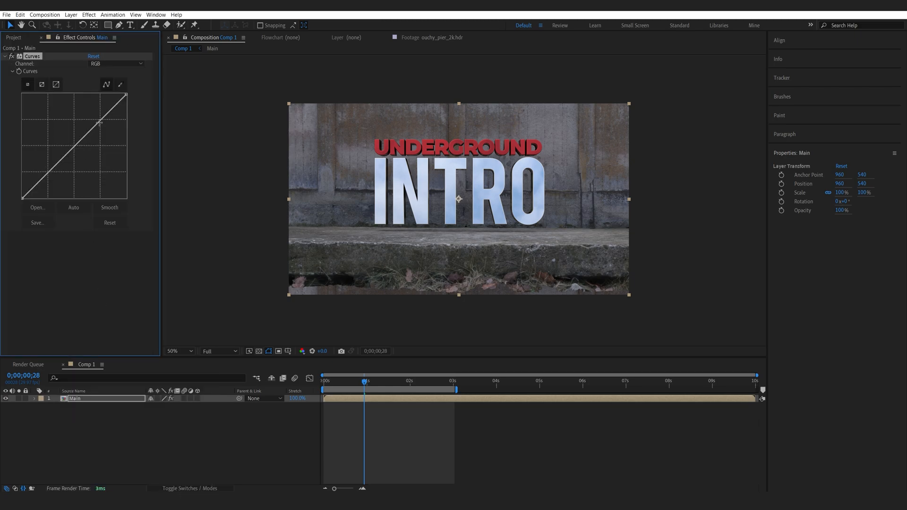
pyautogui.moveTo(98, 125); pyautogui.dragTo(96, 120)
pyautogui.click(44, 173)
pyautogui.moveTo(44, 172); pyautogui.dragTo(49, 179)
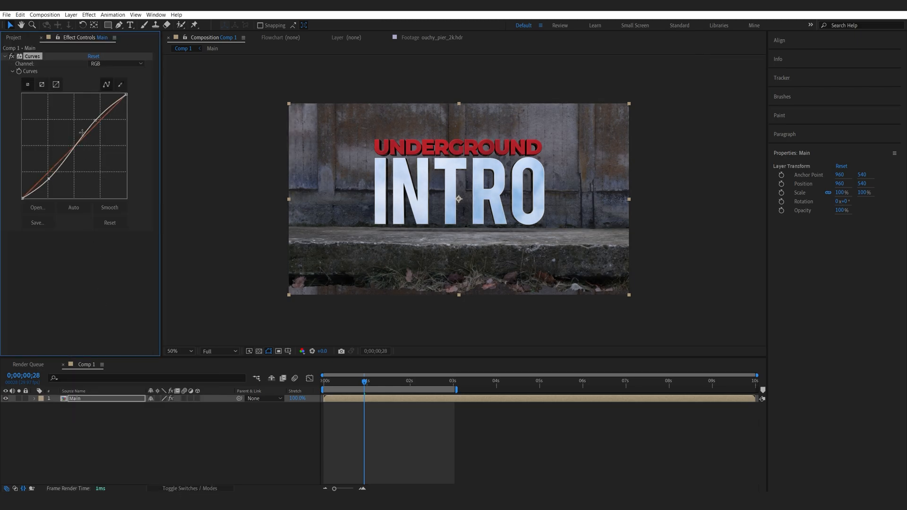
# Slightly lower the midpoint of the Red channel curve to give the scene a cooler tint.
pyautogui.click(104, 64)
pyautogui.click(103, 81)
pyautogui.moveTo(72, 147); pyautogui.dragTo(75, 149)
# Add the CC Vignette effect to the Main layer with its default settings.
pyautogui.hotkey('ctrl', 'space')
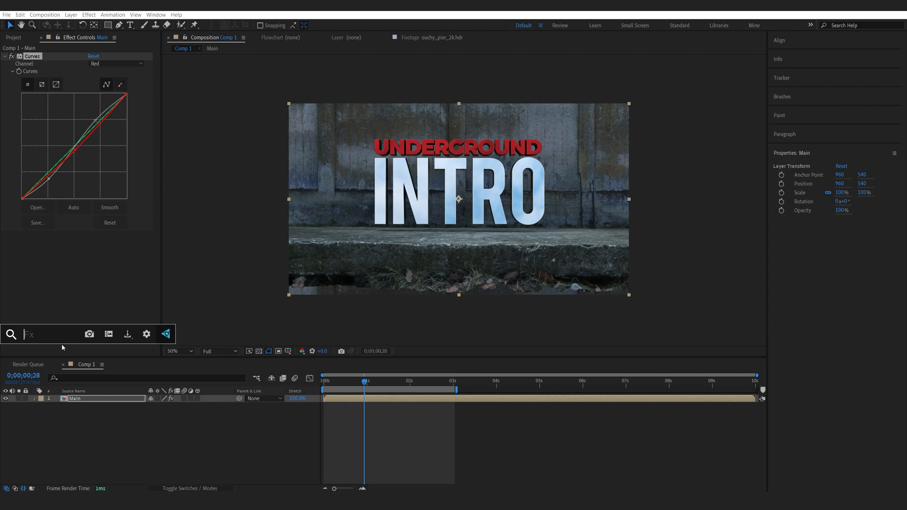
pyautogui.write('cc v')
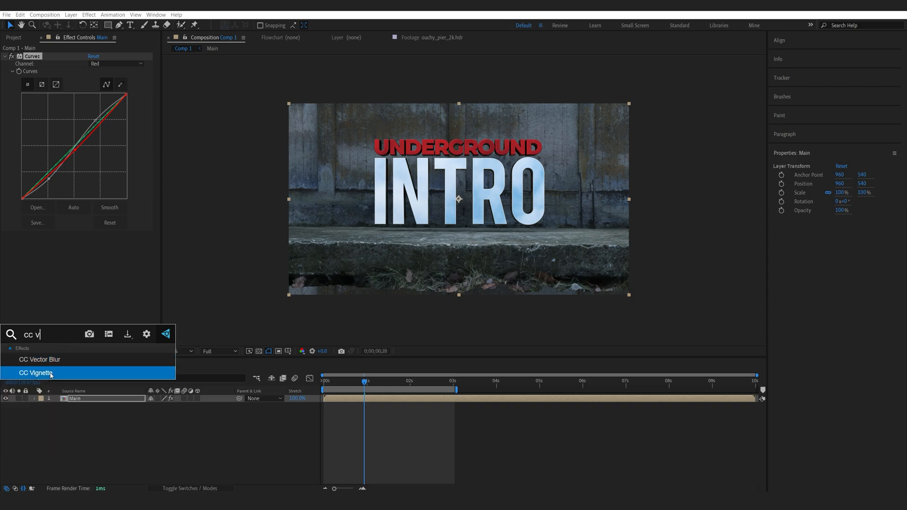
pyautogui.click(59, 371)
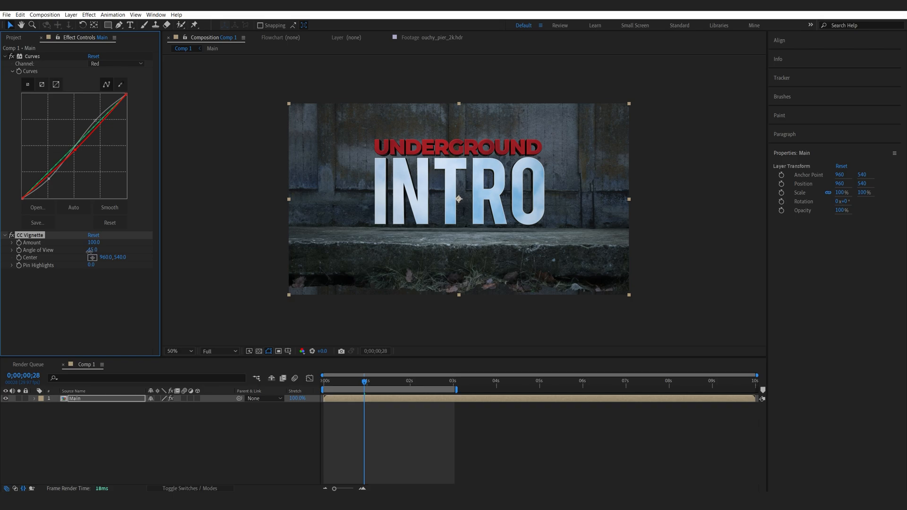
# Add Quick Chromatic Aberration 3 to the Main layer and compare the letter edges with the effect on and off.
pyautogui.click(70, 399)
pyautogui.hotkey('ctrl', 'space')
pyautogui.write('qui')
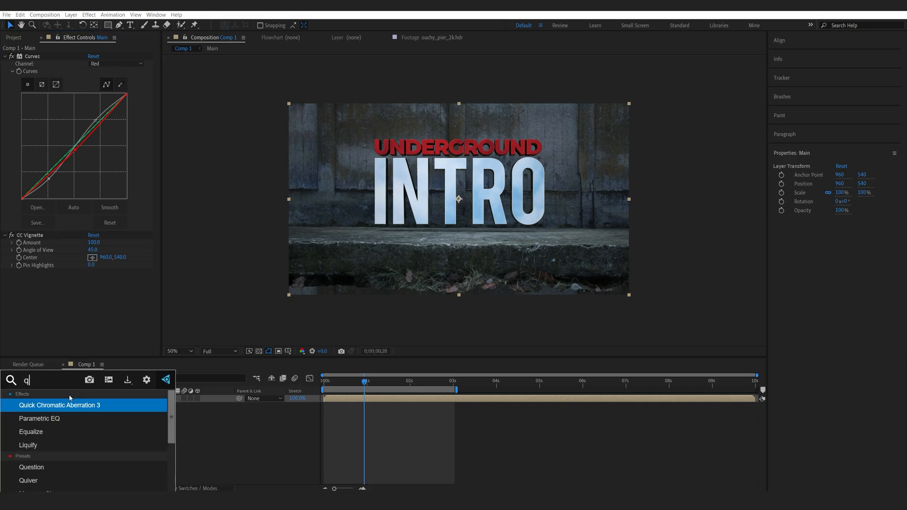
pyautogui.click(67, 409)
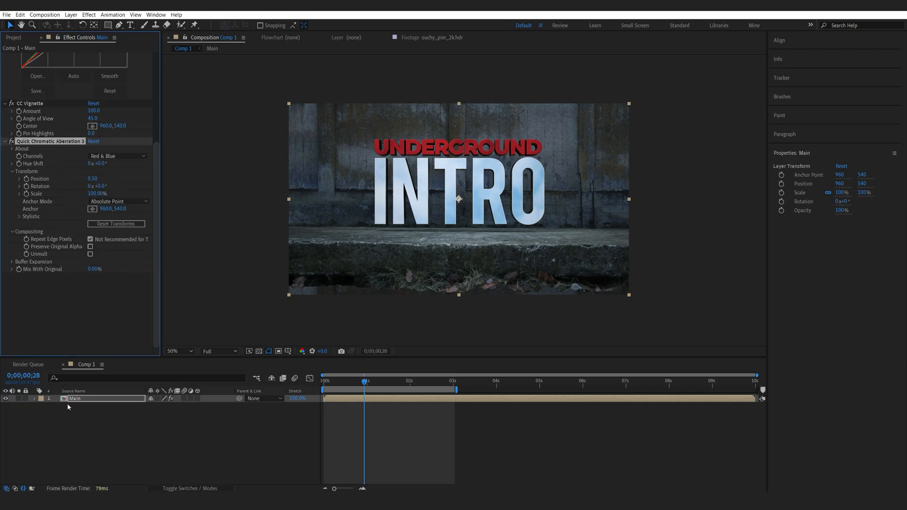
pyautogui.click(83, 303)
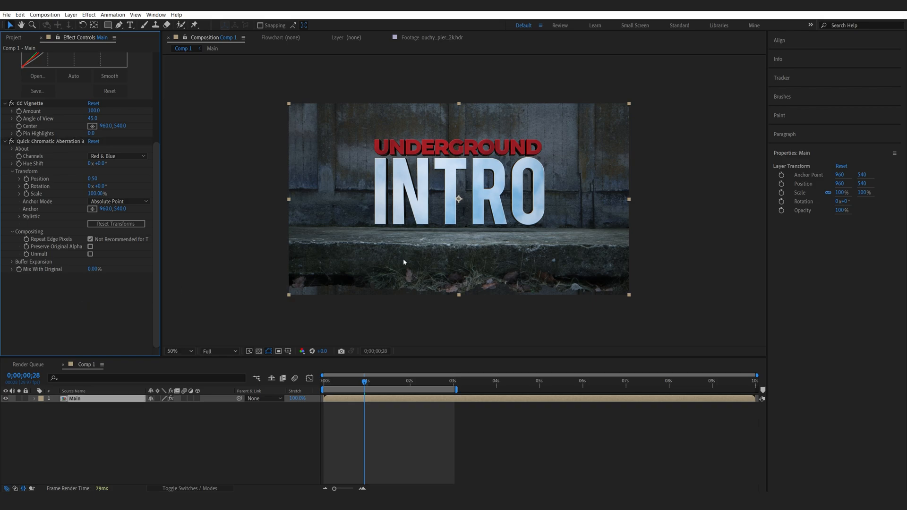
pyautogui.scroll(2, 541, 236)
pyautogui.moveTo(540, 235); pyautogui.dragTo(475, 245)
pyautogui.scroll(1, 475, 245)
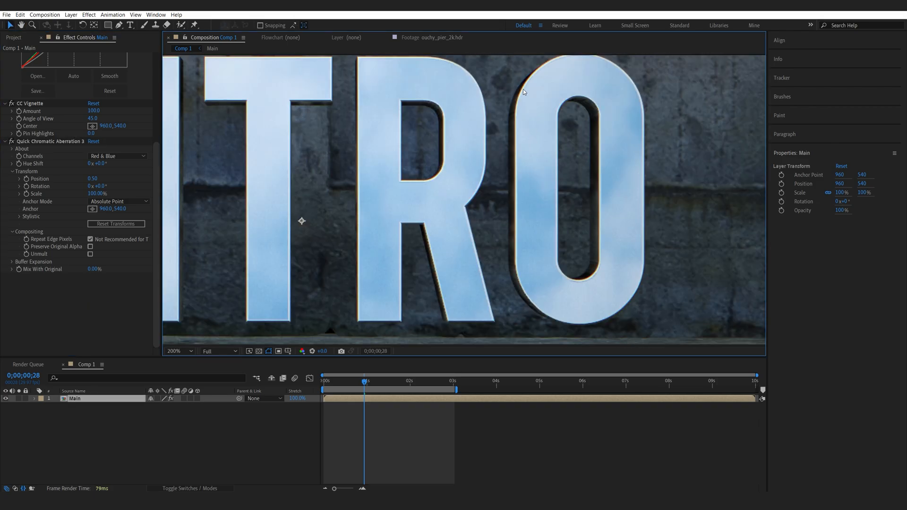
pyautogui.click(11, 141)
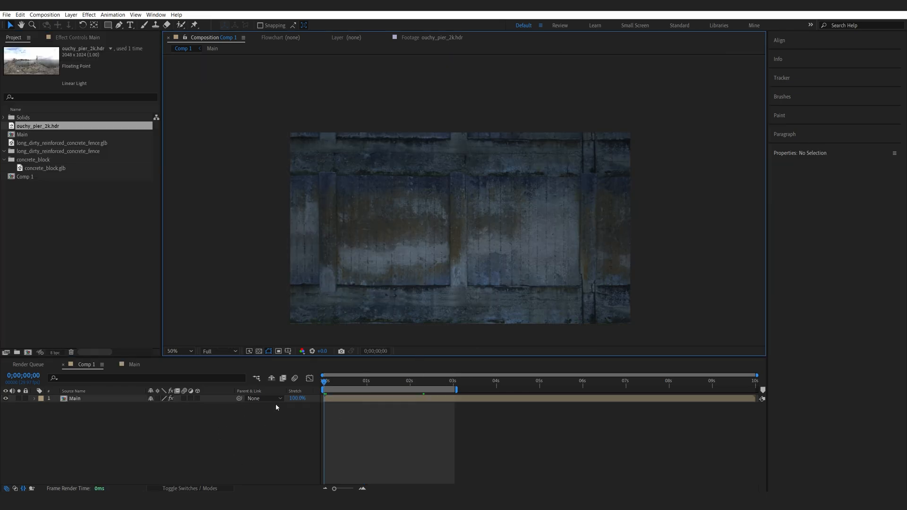
# Add an adjustment layer above Main, apply CC Force Motion Blur to it, and check the blur at 0;00;00;03.
pyautogui.rightClick(232, 420)
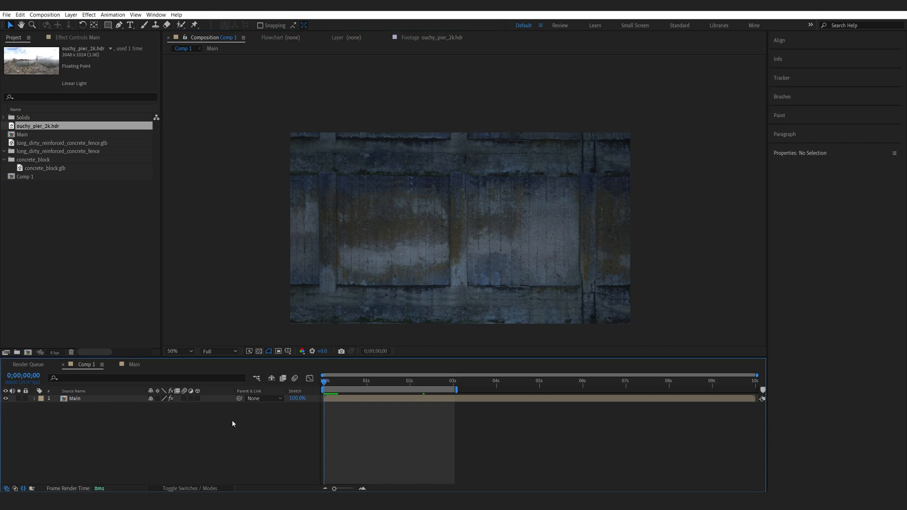
pyautogui.moveTo(249, 329)
pyautogui.click(366, 398)
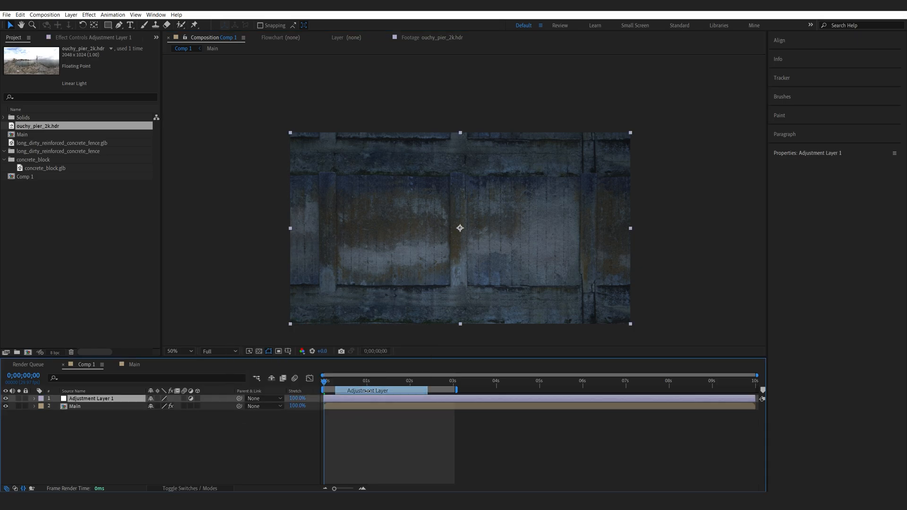
pyautogui.hotkey('ctrl', 'space')
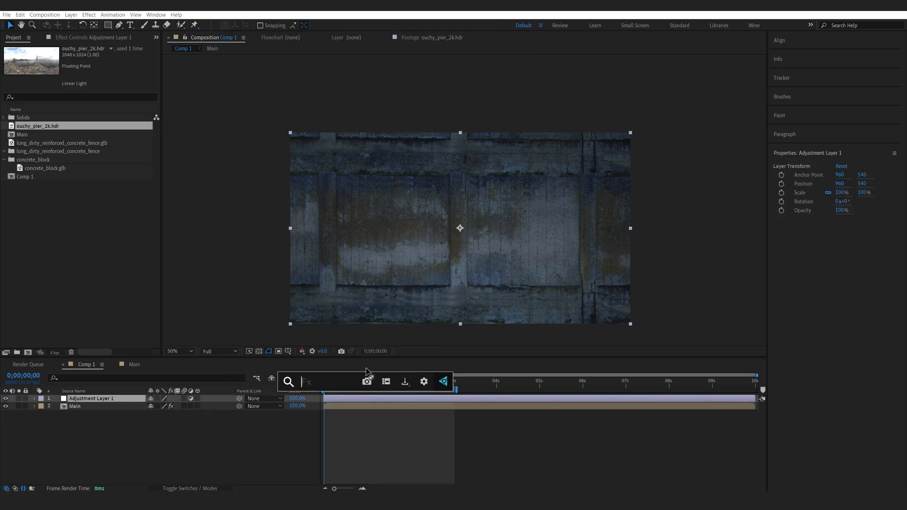
pyautogui.write('mot')
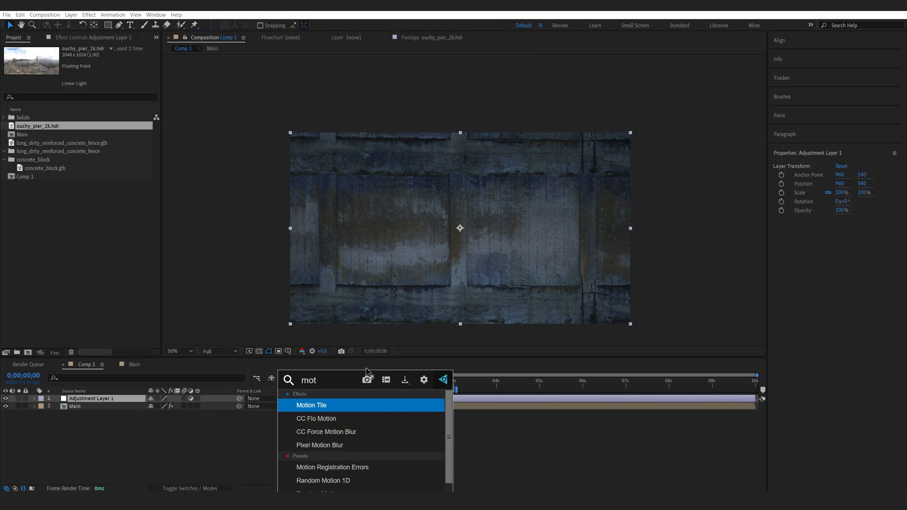
pyautogui.click(371, 433)
pyautogui.click(325, 384)
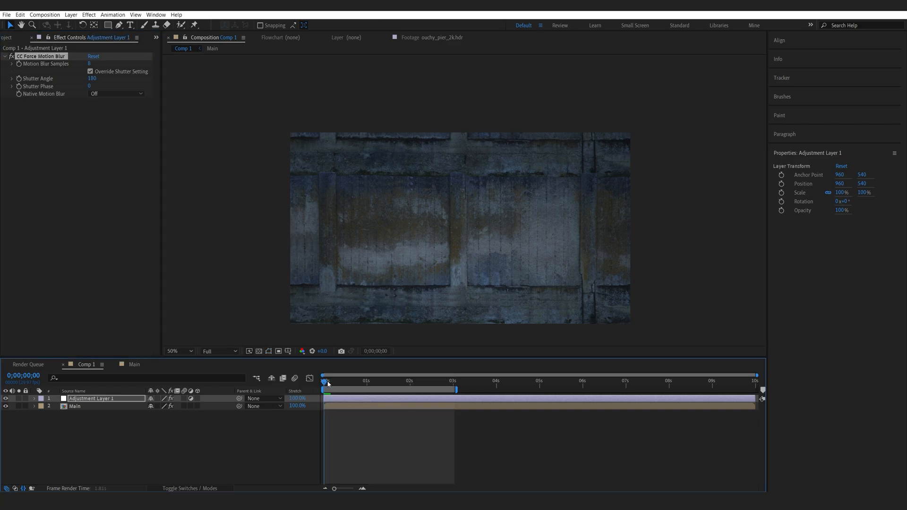
pyautogui.moveTo(329, 384); pyautogui.dragTo(331, 386)
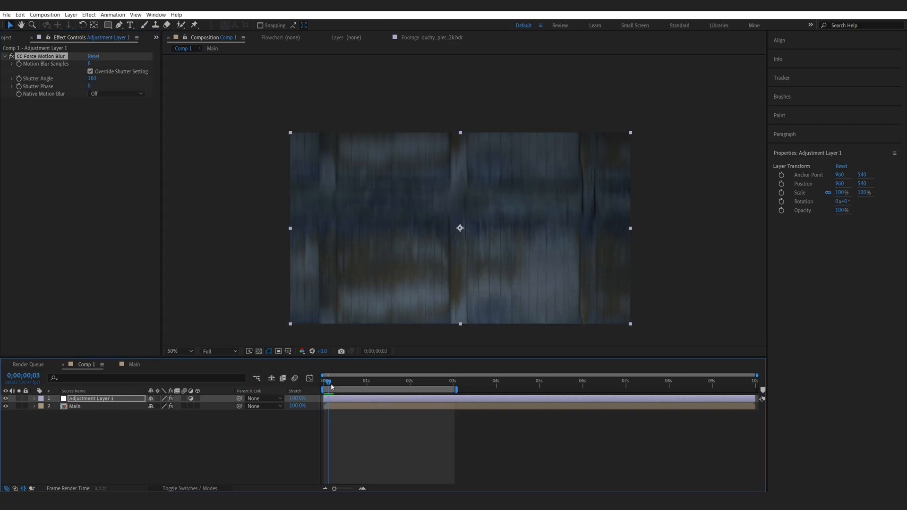